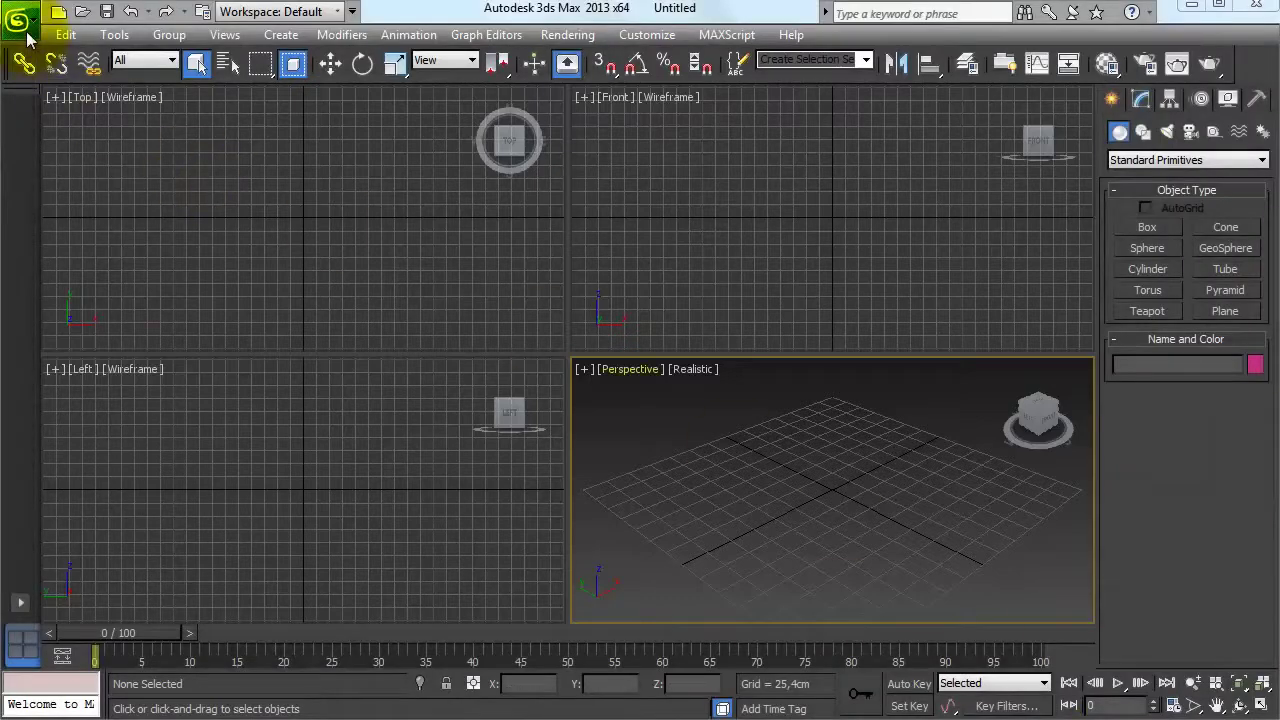
pyautogui.click(26, 34)
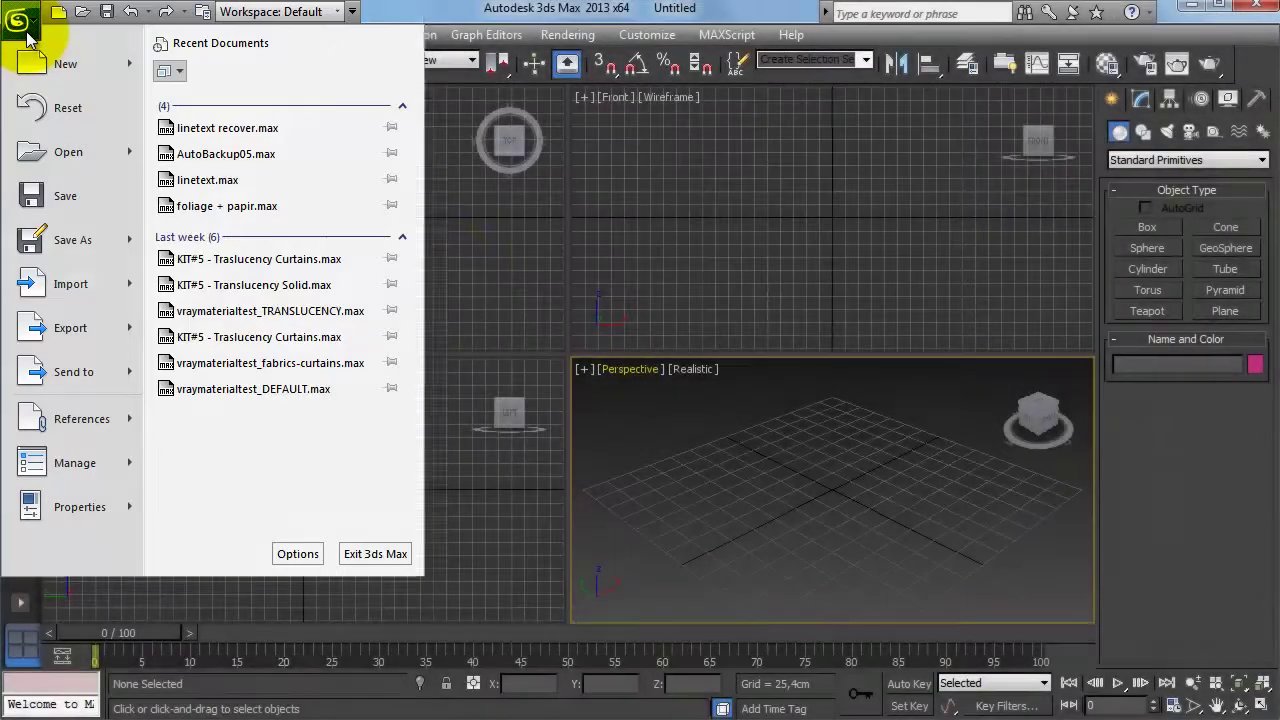
pyautogui.click(456, 265)
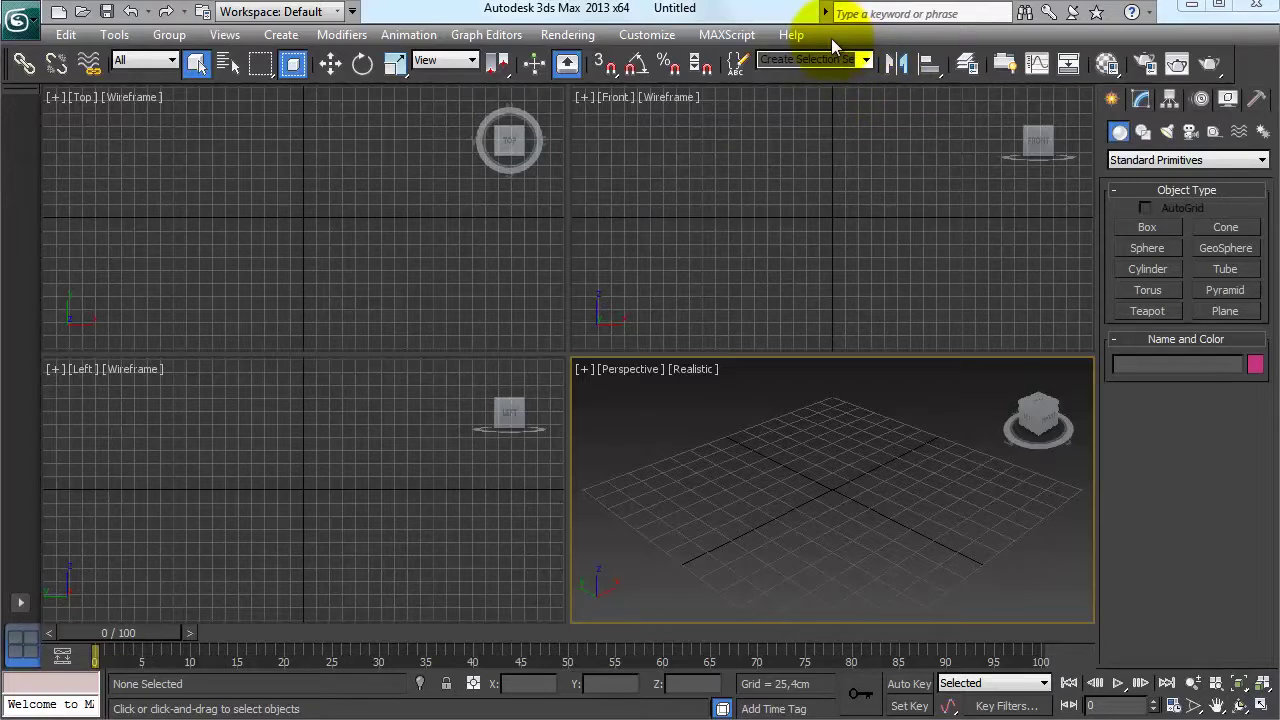
pyautogui.click(68, 35)
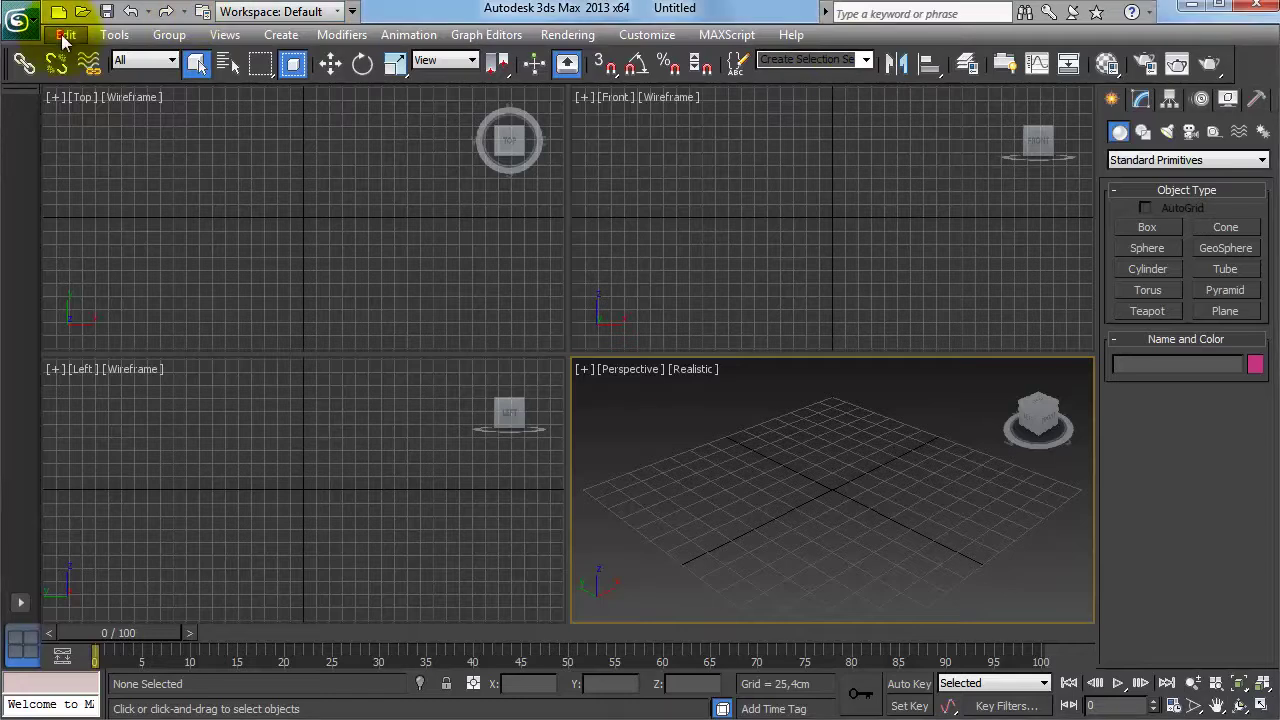
pyautogui.click(90, 38)
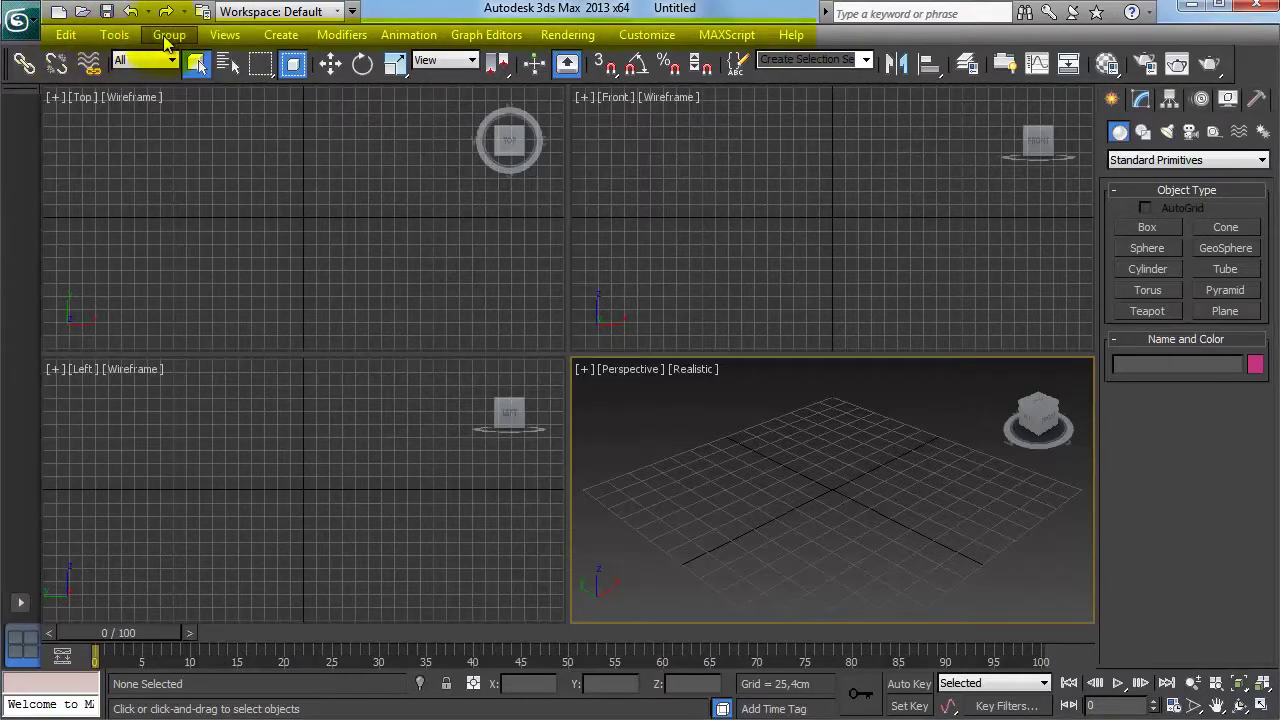
pyautogui.click(132, 40)
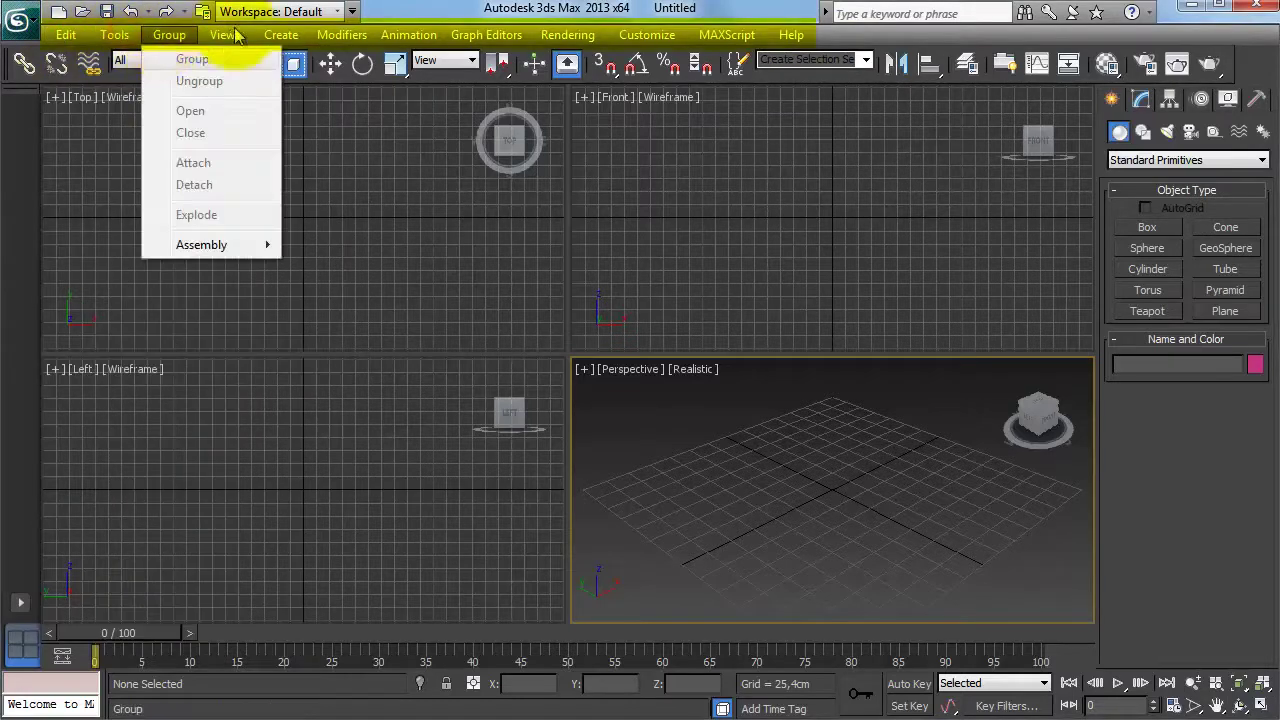
pyautogui.moveTo(335, 36)
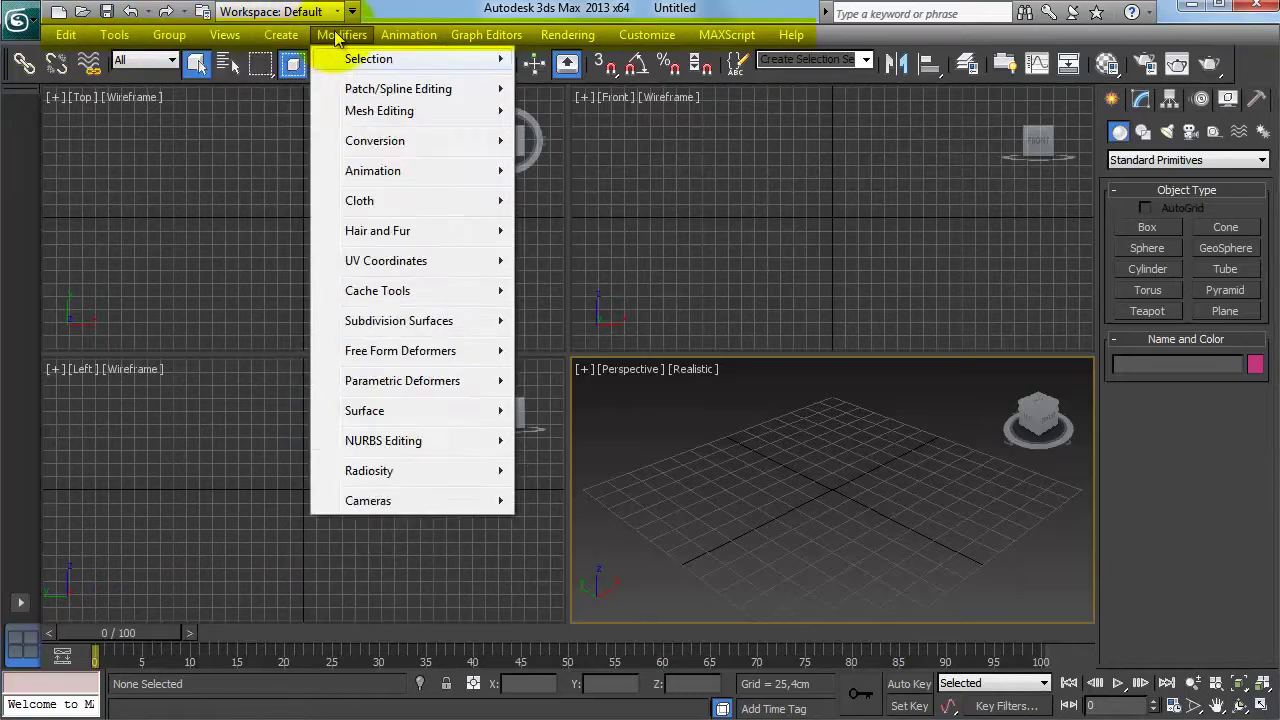
pyautogui.click(392, 38)
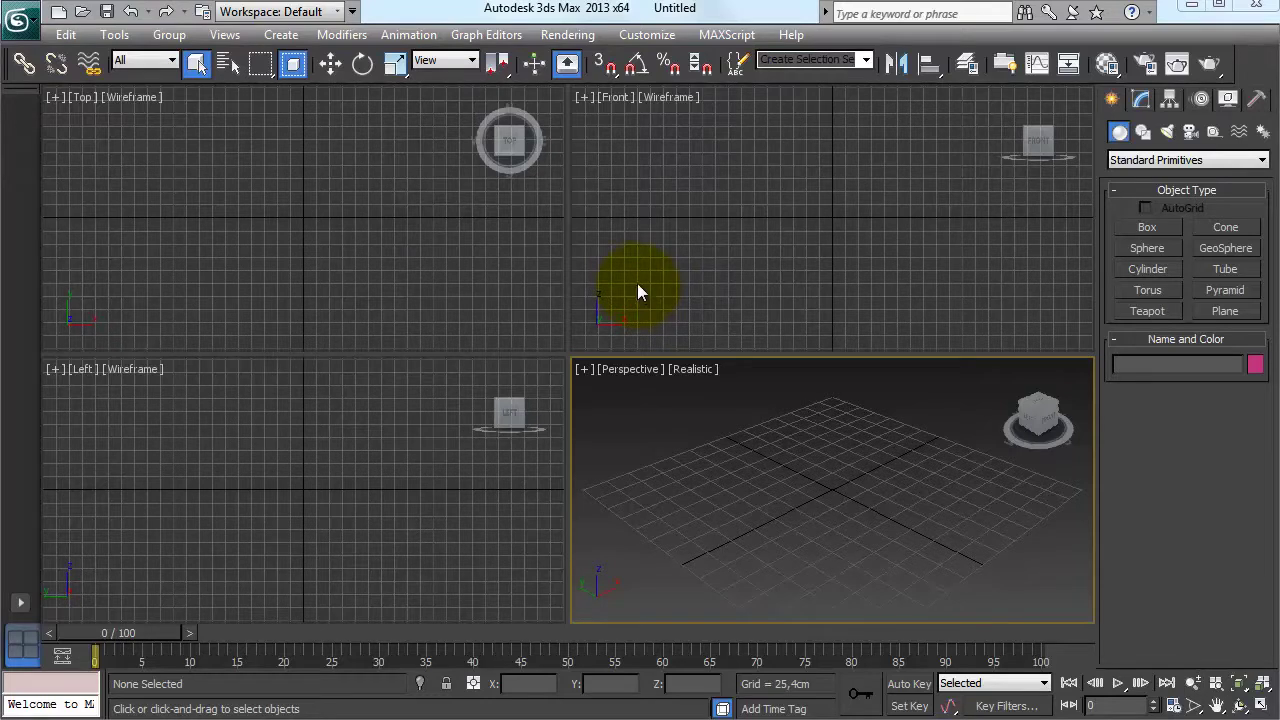
# Step: Set the display unit scale to Metric with Centimeters in the units setup
pyautogui.click(640, 38)
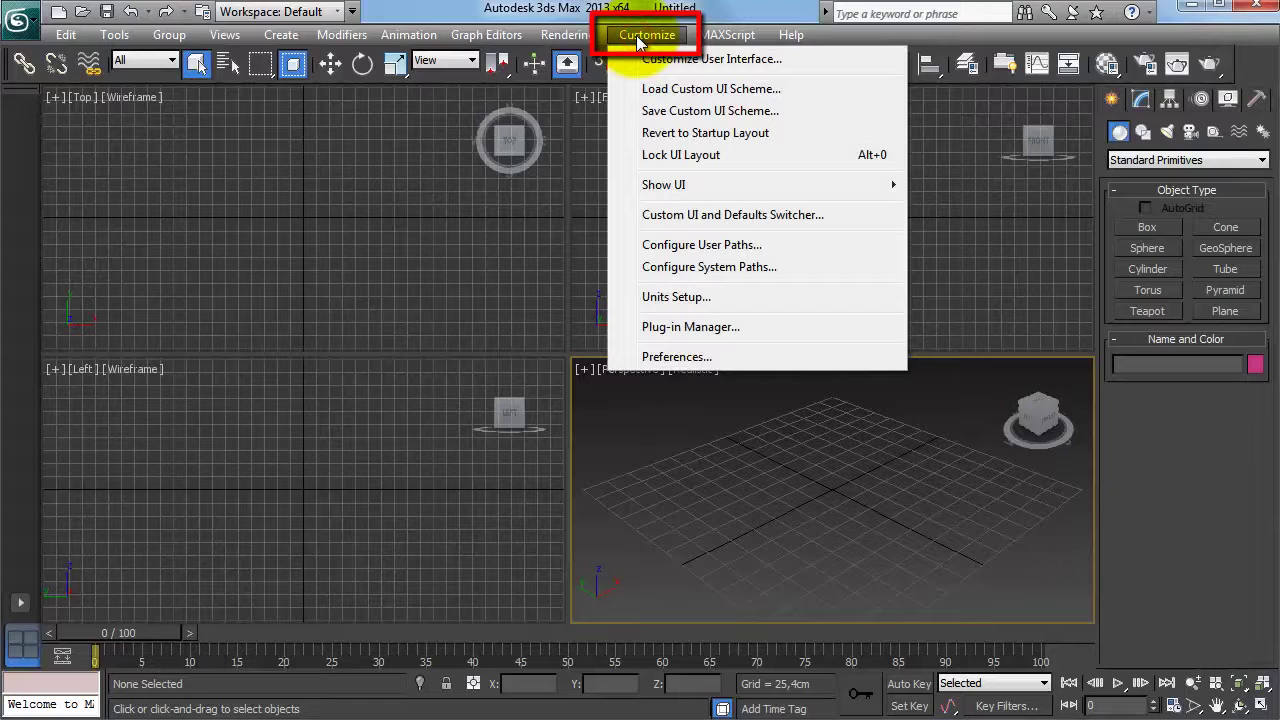
pyautogui.click(685, 298)
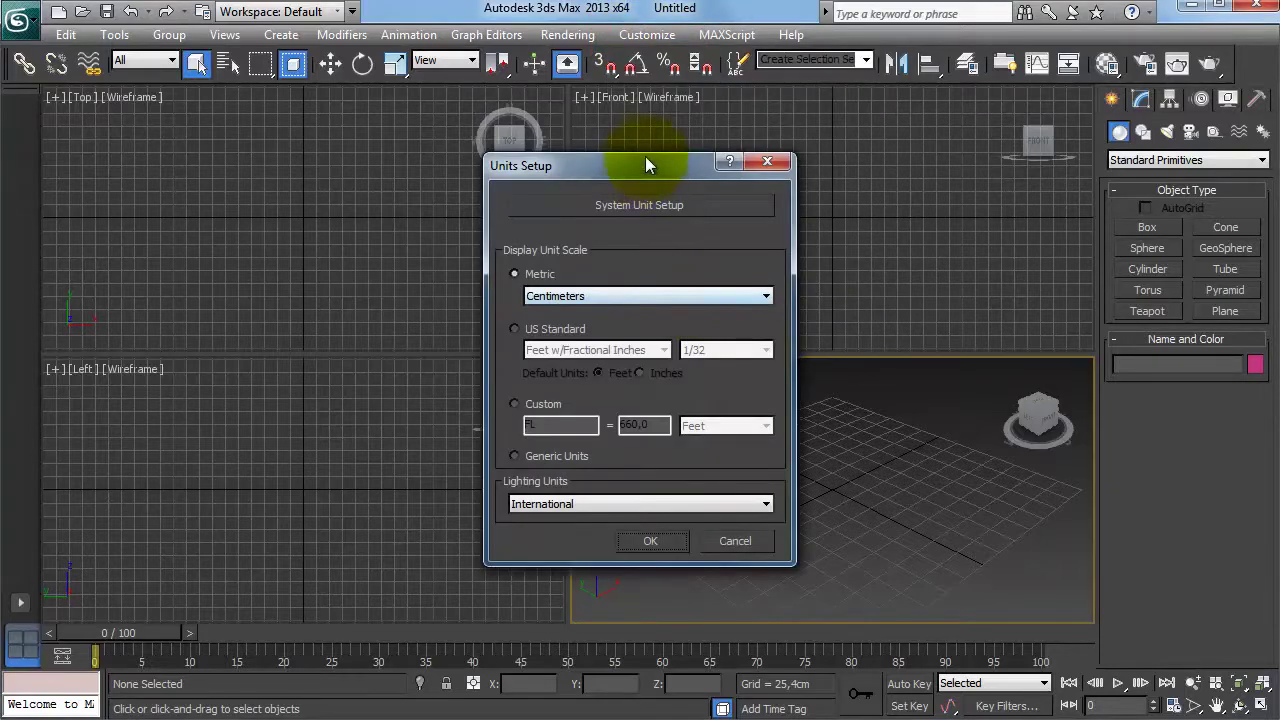
pyautogui.moveTo(638, 168); pyautogui.dragTo(286, 131)
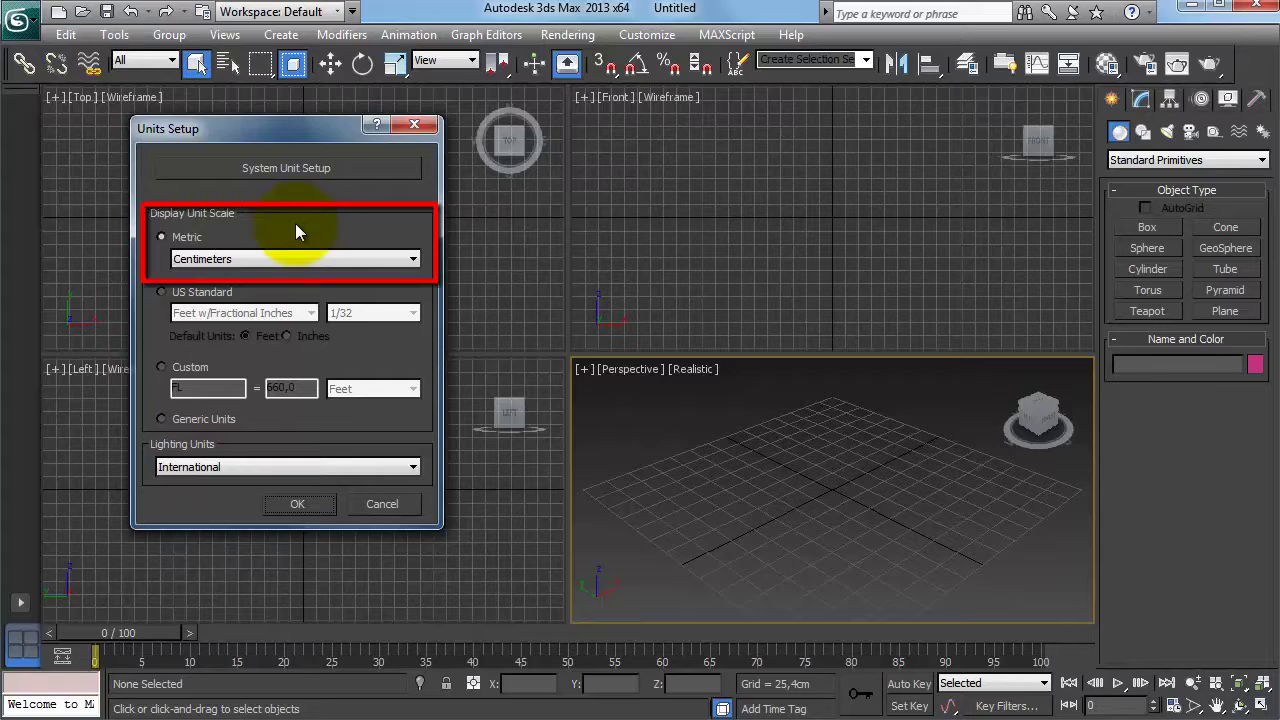
pyautogui.click(179, 239)
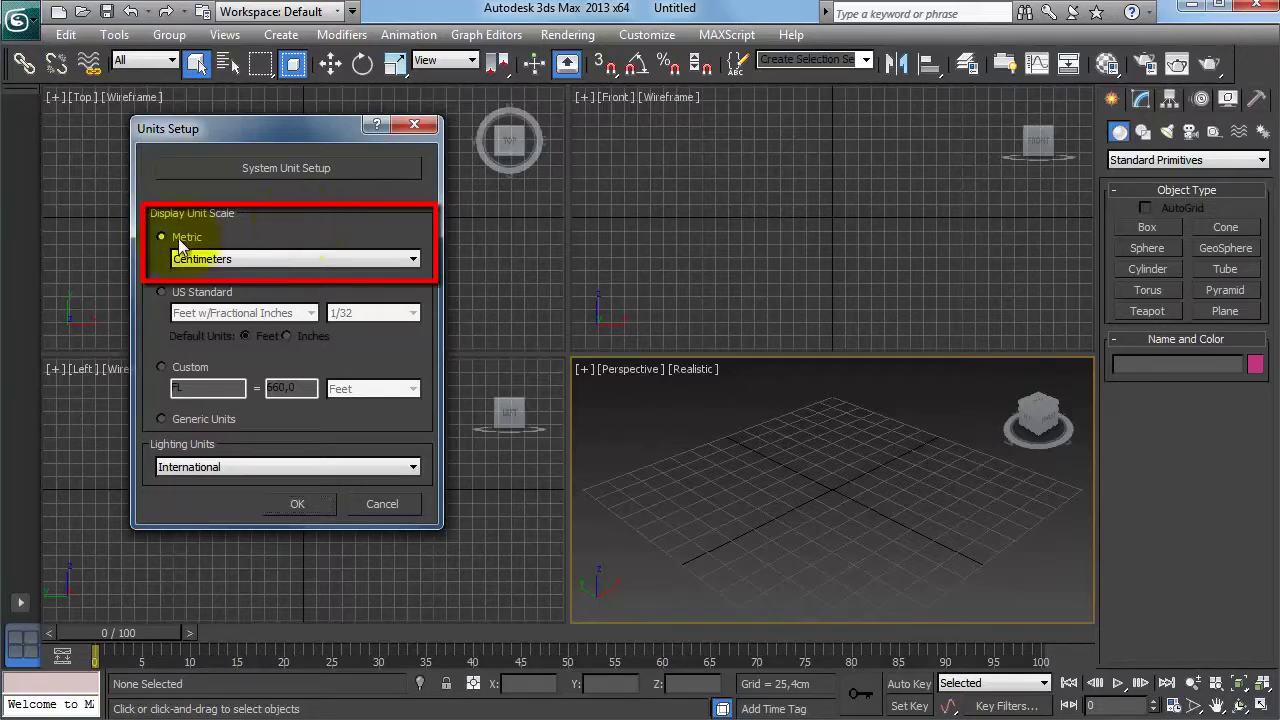
pyautogui.click(222, 260)
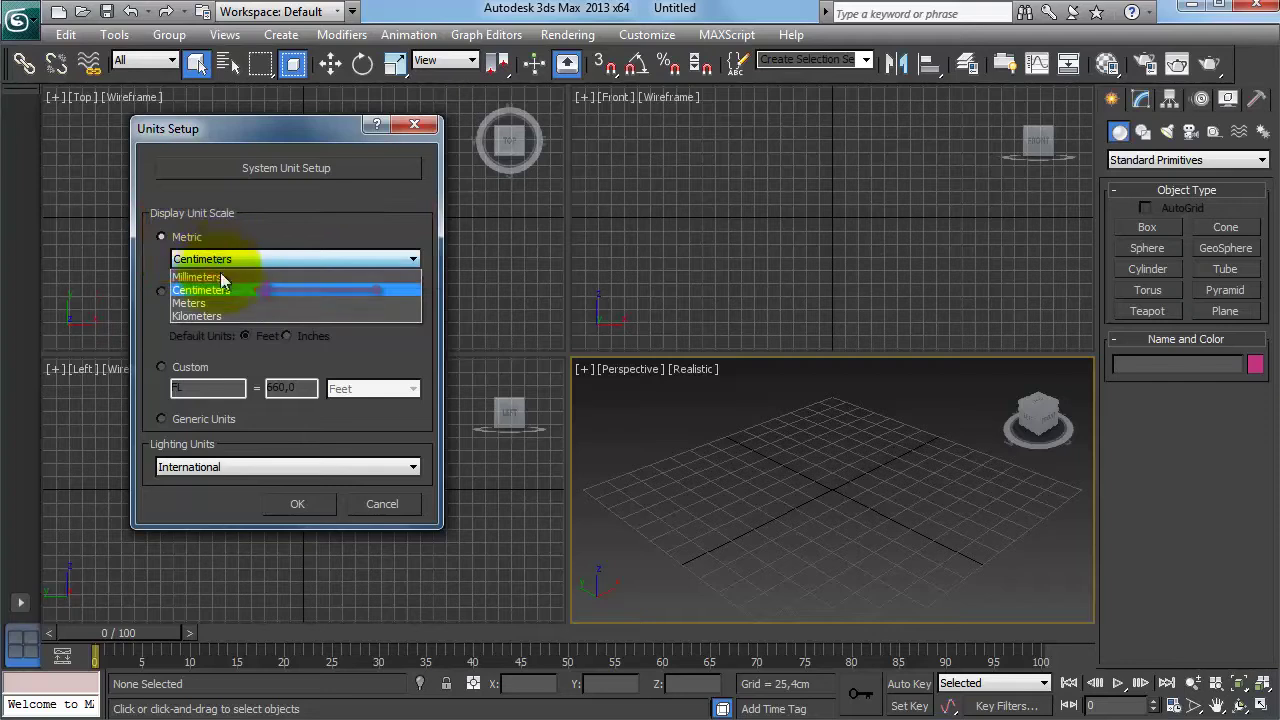
pyautogui.click(228, 290)
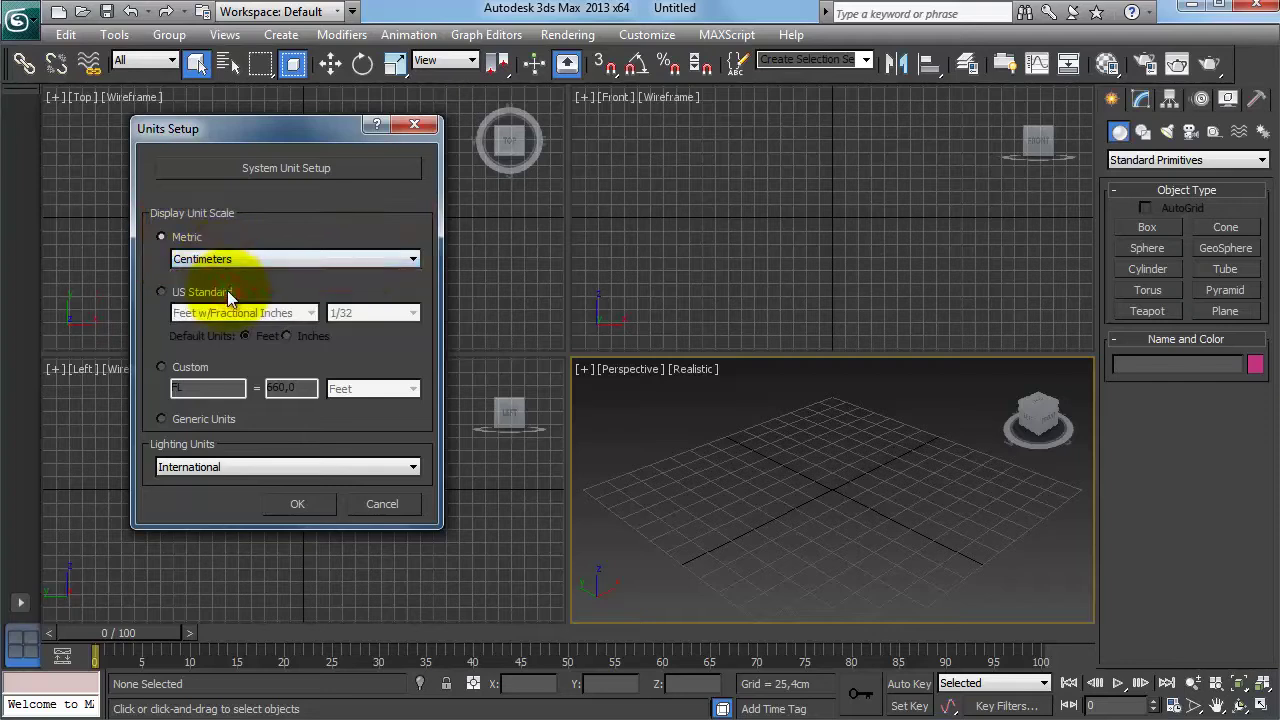
# Step: Set the system unit scale to Centimeters and accept the units setup
pyautogui.click(320, 174)
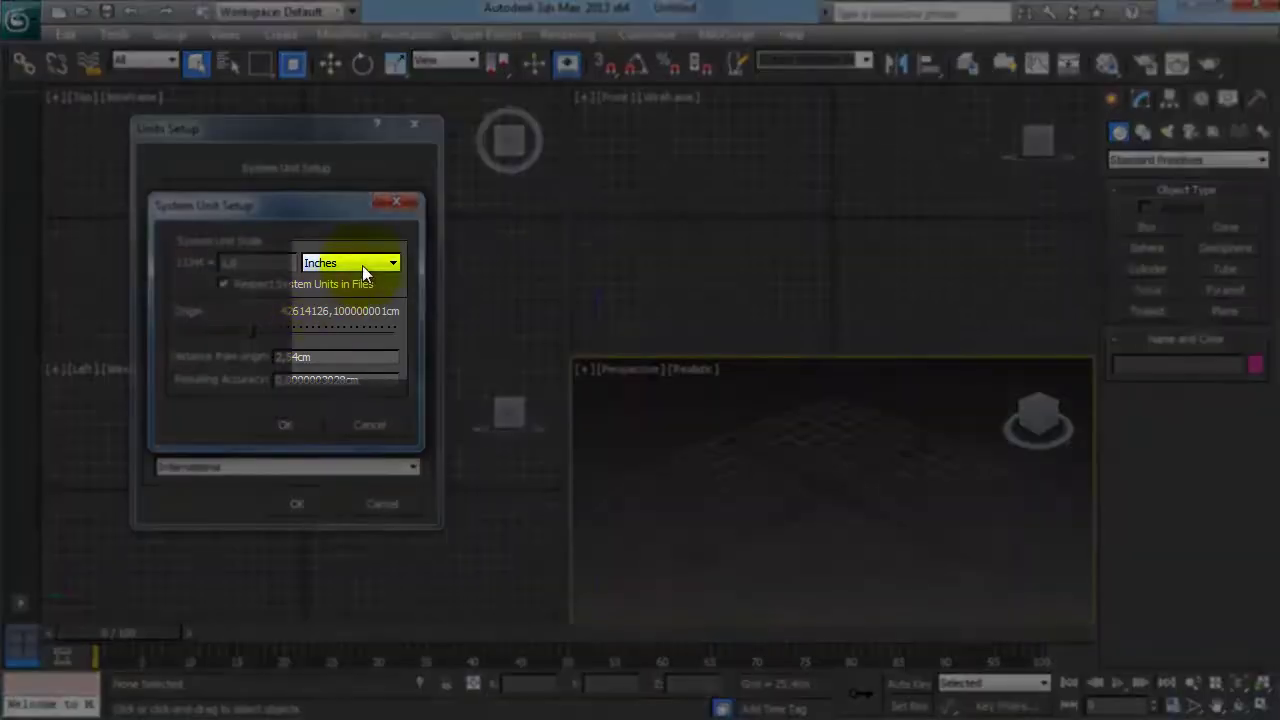
pyautogui.click(362, 265)
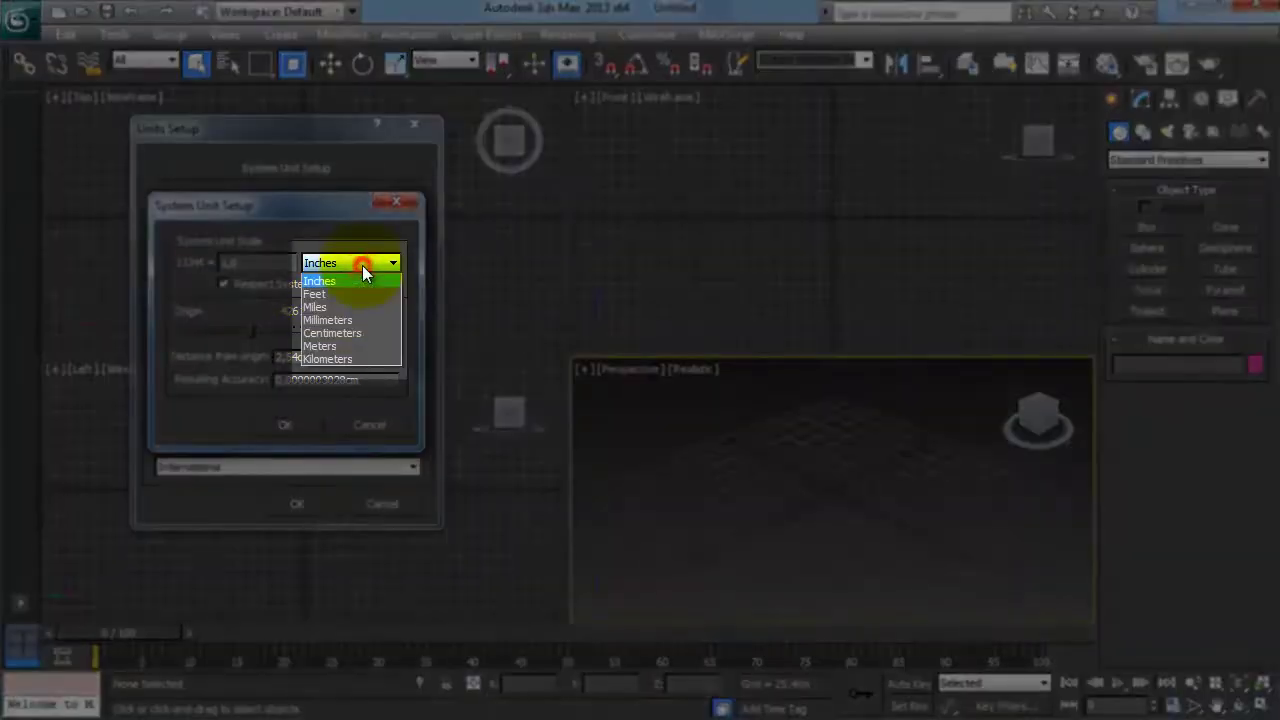
pyautogui.click(363, 333)
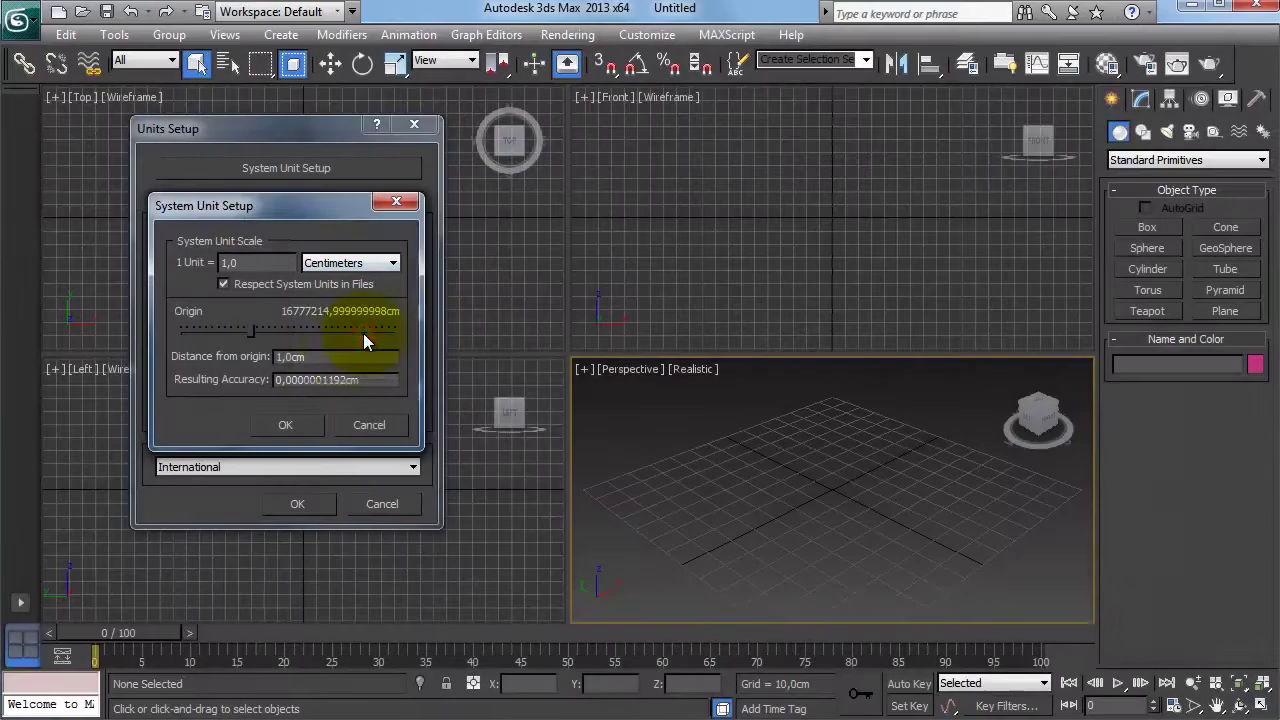
pyautogui.click(296, 423)
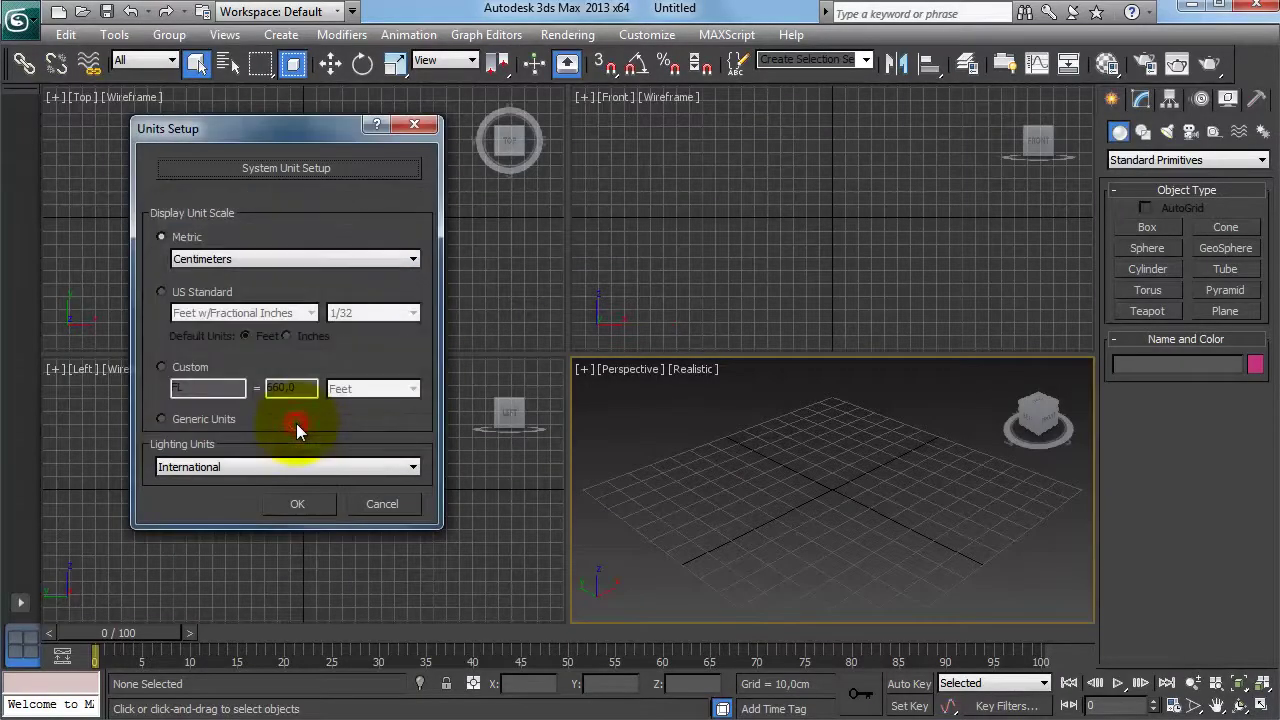
pyautogui.click(296, 505)
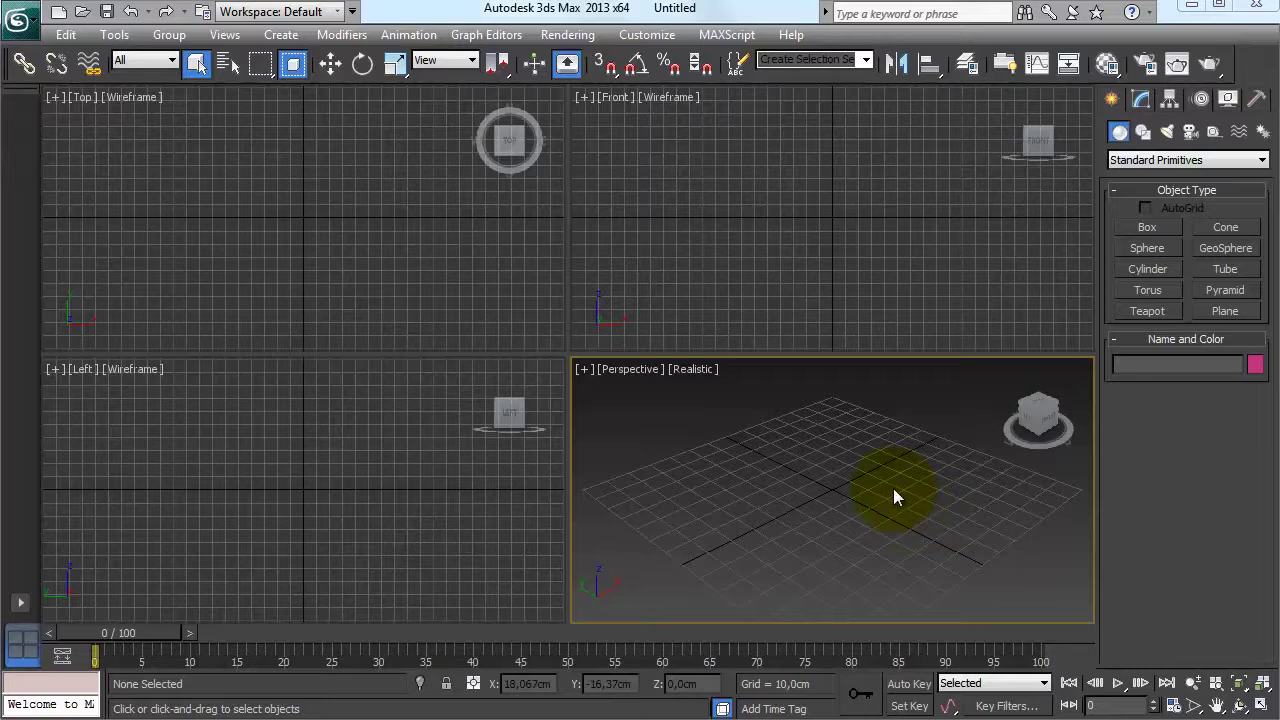
# Step: Open the preference settings and select the Scene Undo levels value
pyautogui.click(652, 40)
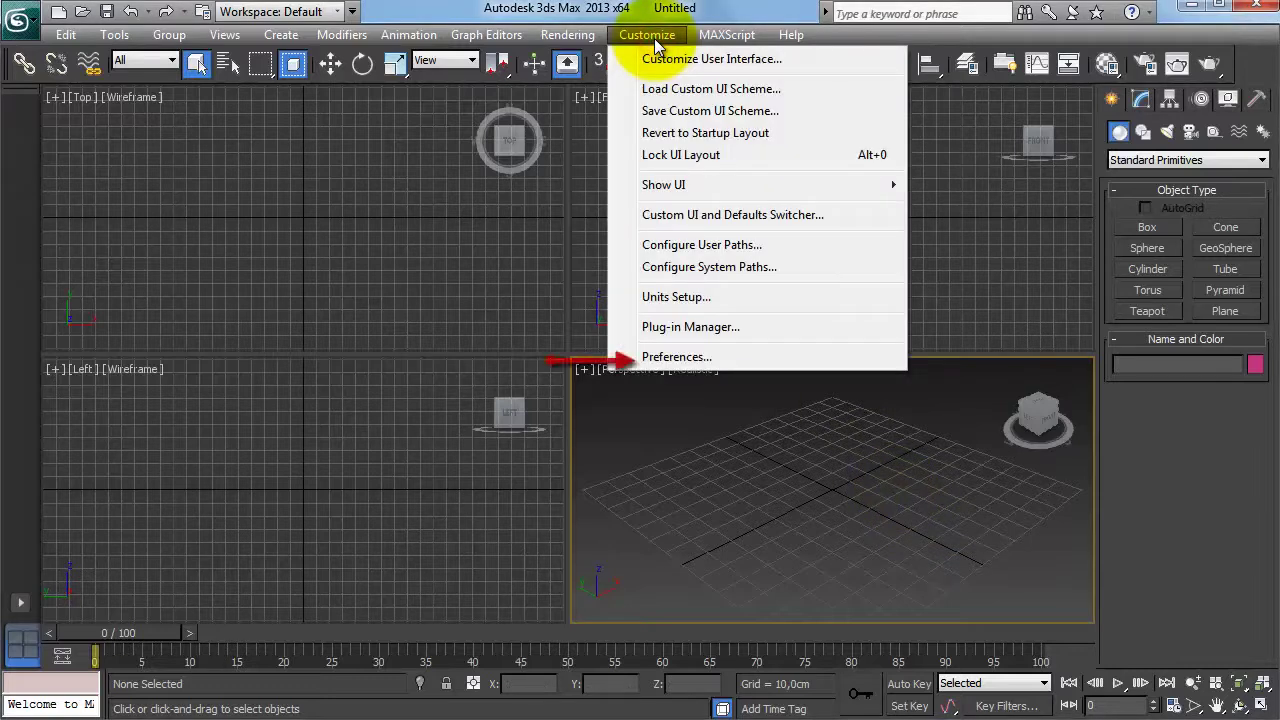
pyautogui.click(688, 360)
pyautogui.moveTo(552, 97); pyautogui.dragTo(458, 99)
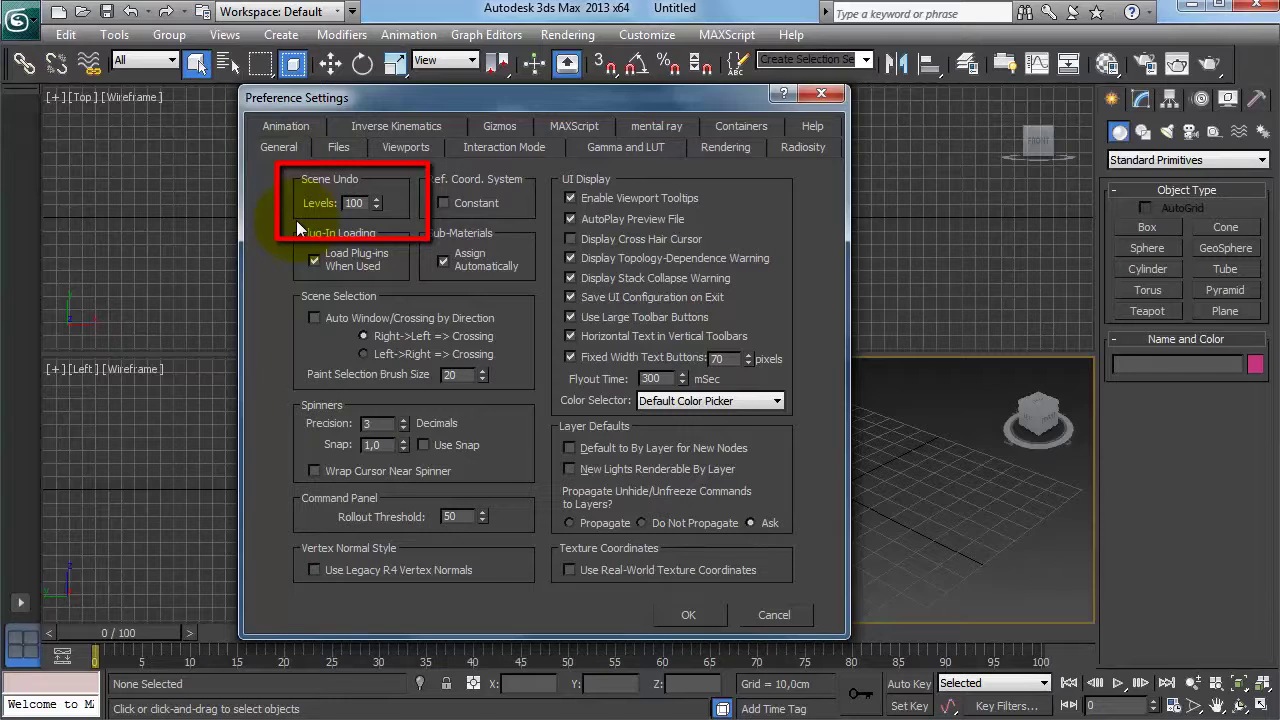
pyautogui.doubleClick(356, 203)
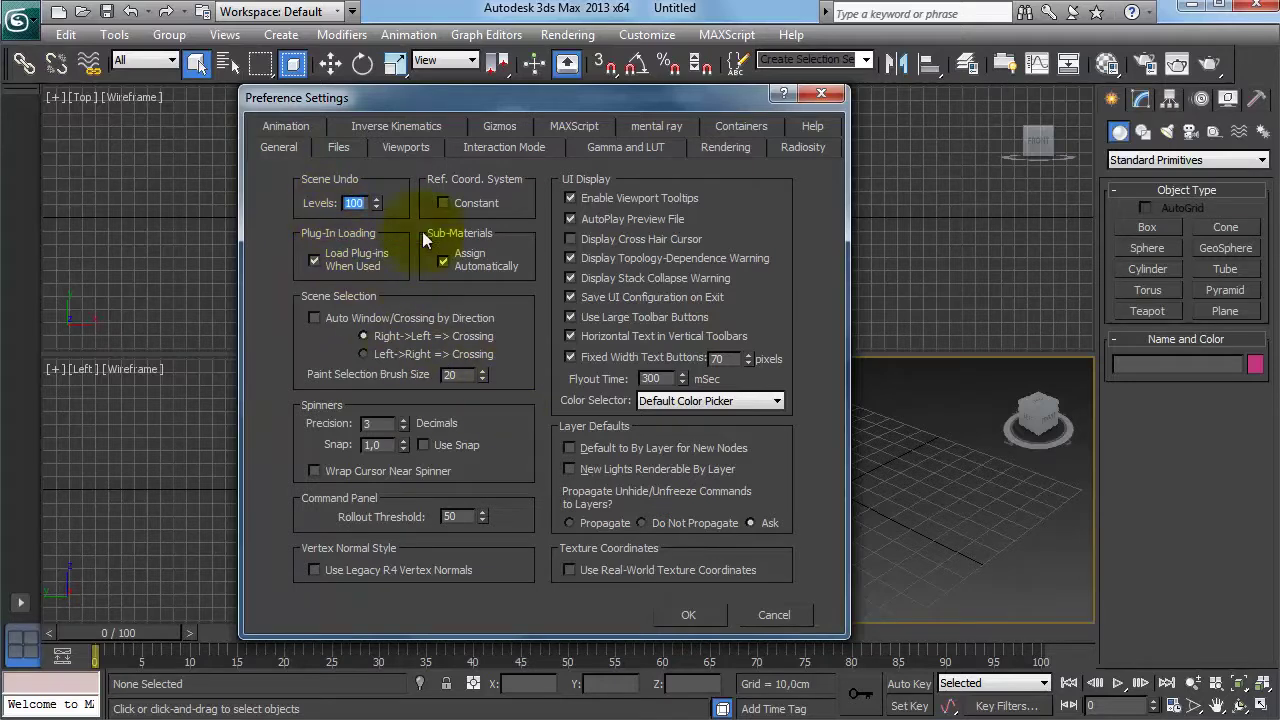
# Step: Turn off Increment on Save in the file preferences, and accept the settings after reviewing the Auto Backup file count and interval
pyautogui.click(340, 148)
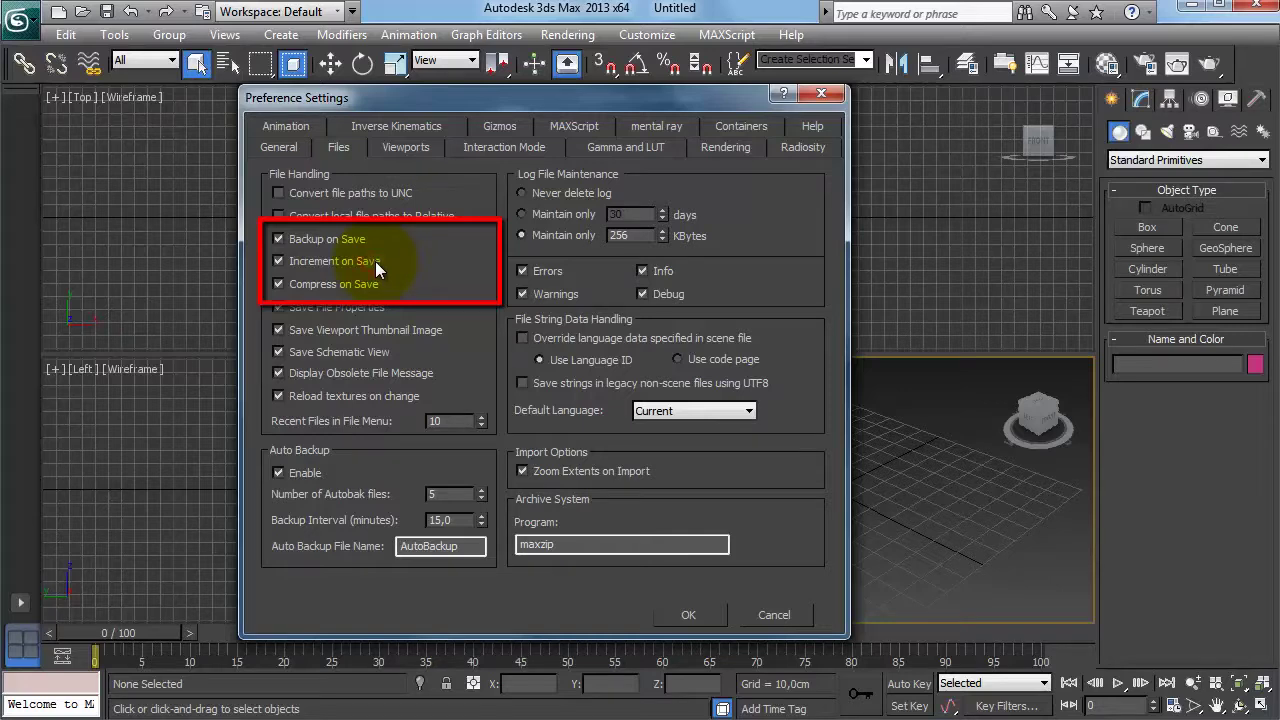
pyautogui.click(375, 261)
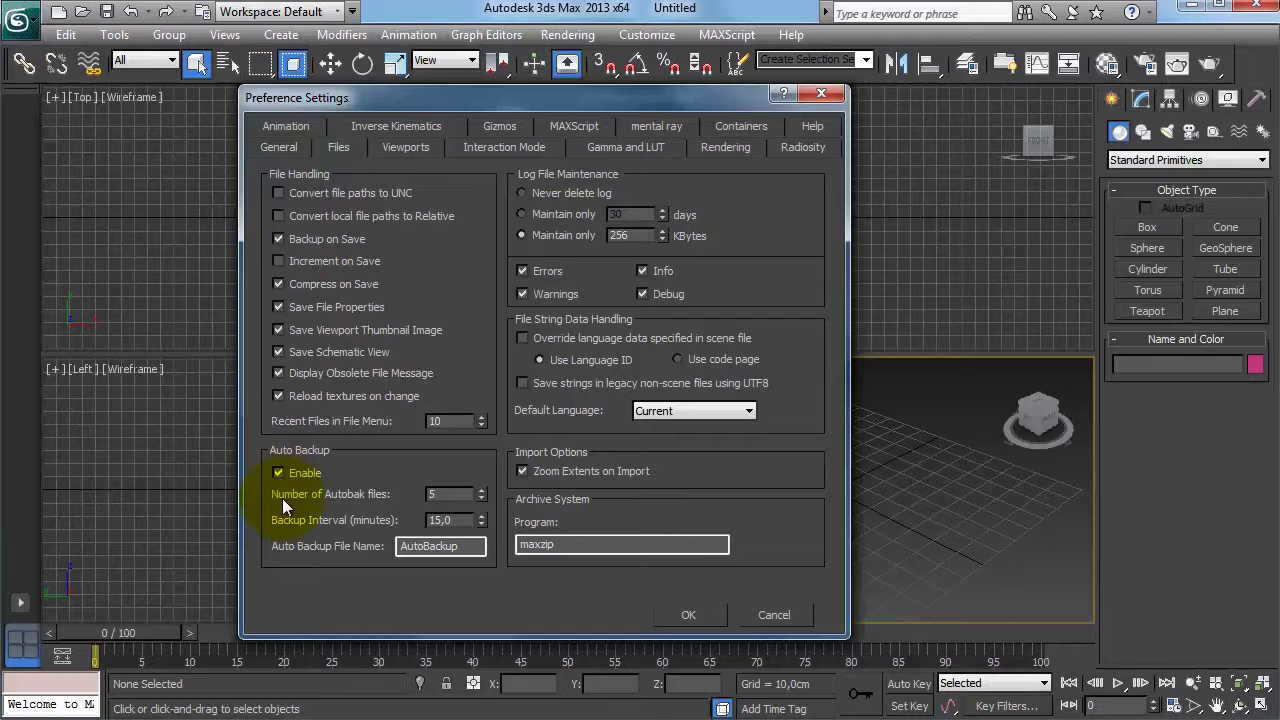
pyautogui.doubleClick(434, 494)
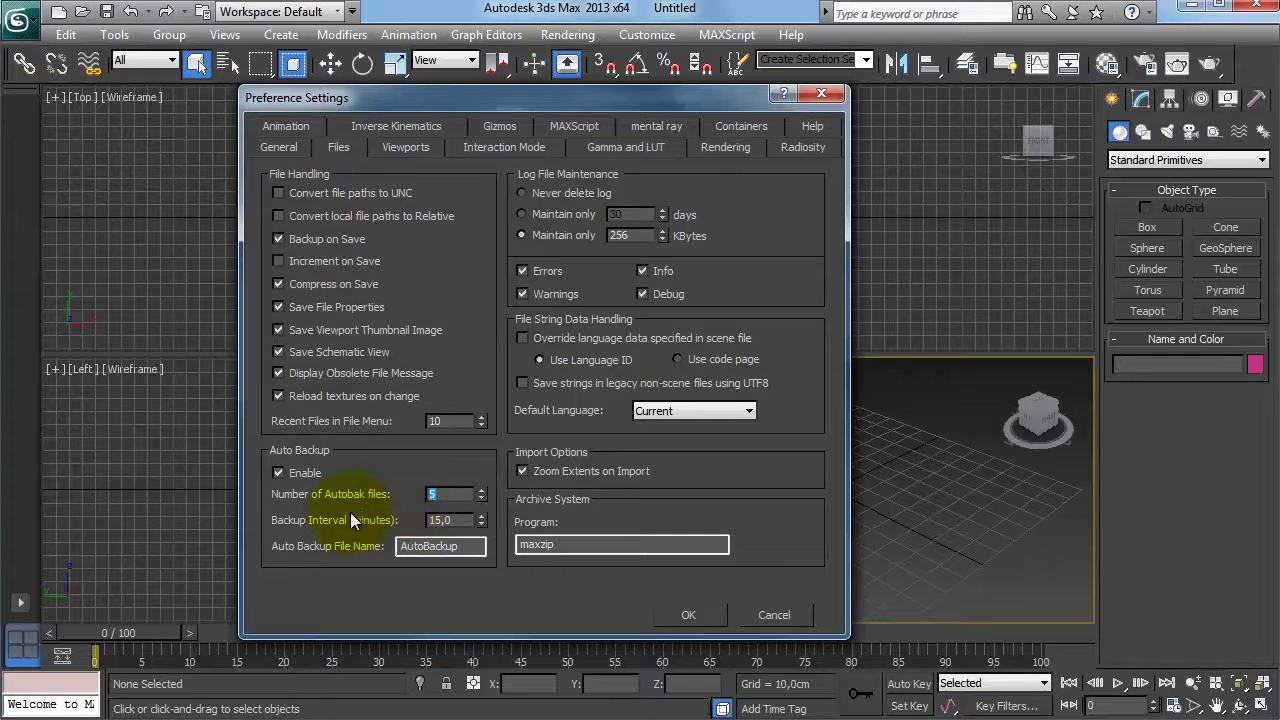
pyautogui.doubleClick(465, 519)
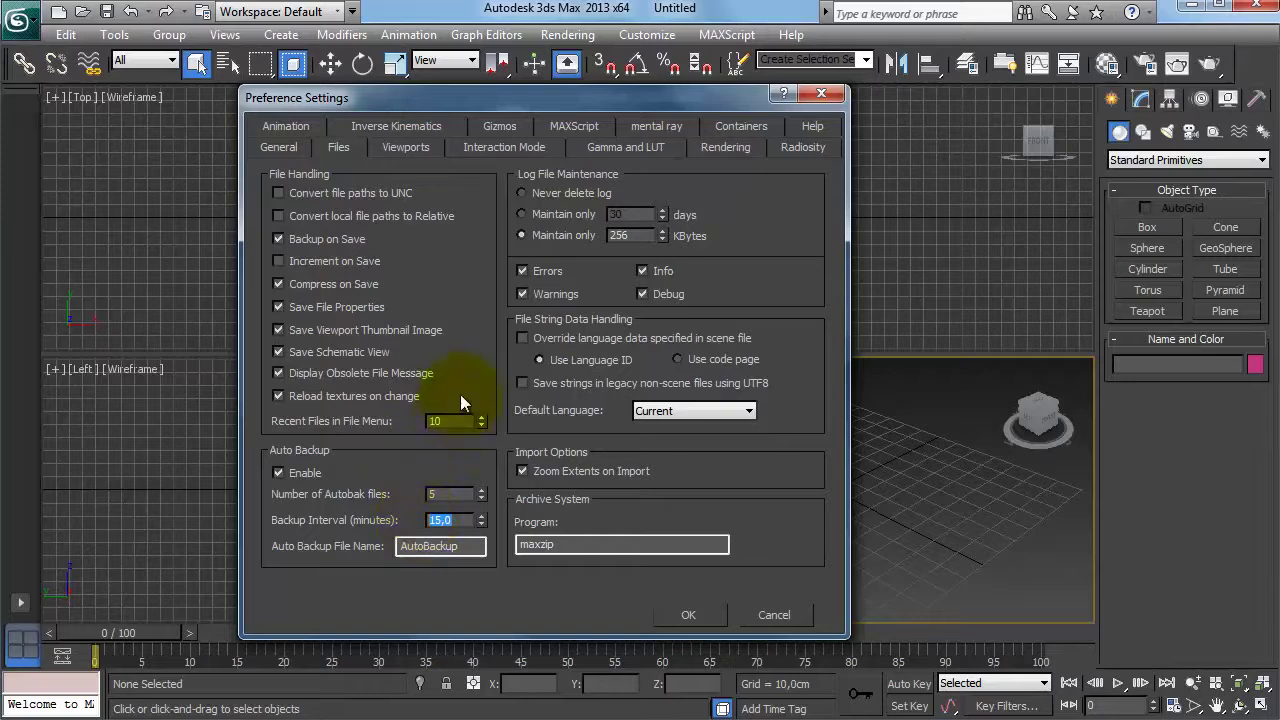
pyautogui.click(699, 613)
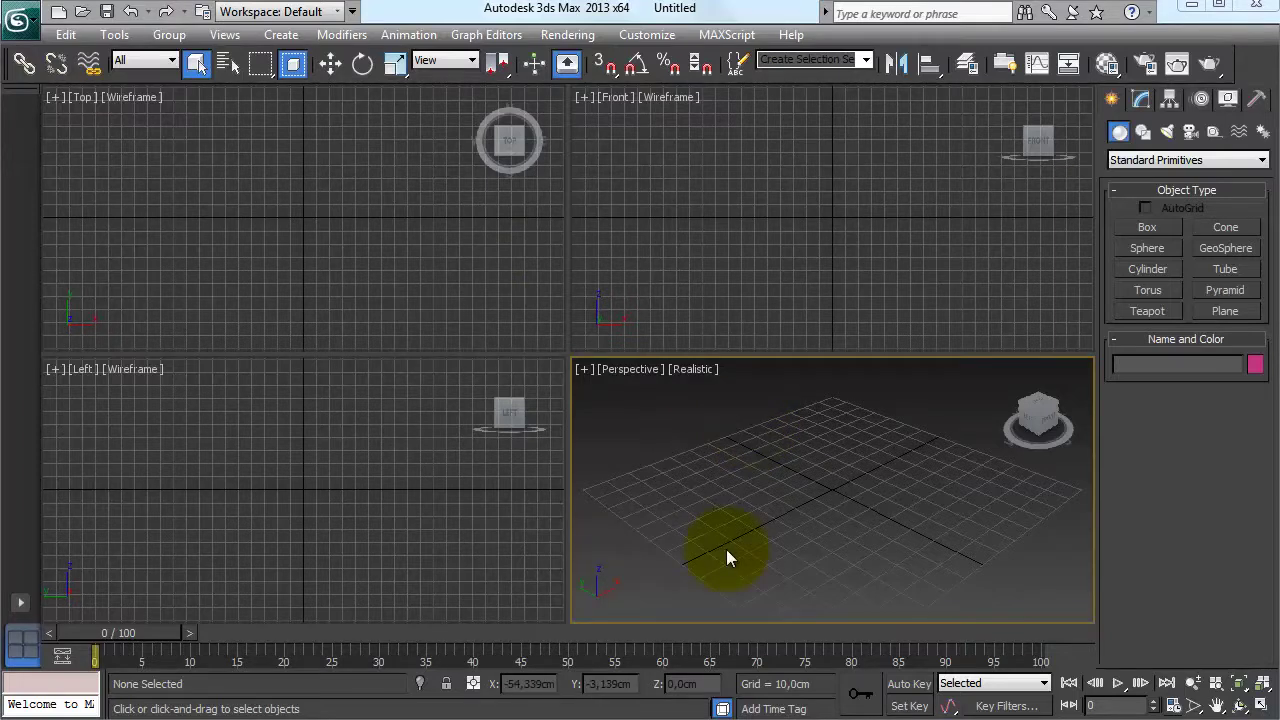
# Step: Start importing the file vray-ies-START.obj from the Desktop to reach its OBJ import options
pyautogui.click(16, 22)
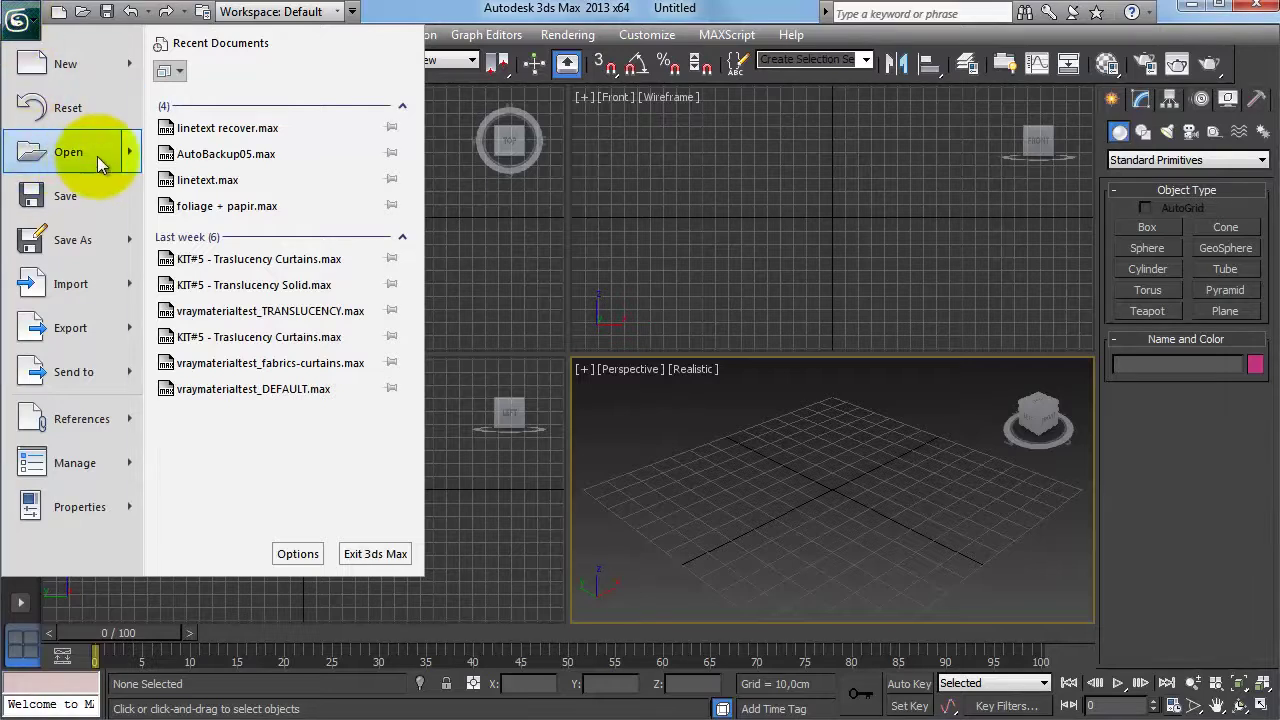
pyautogui.moveTo(100, 163)
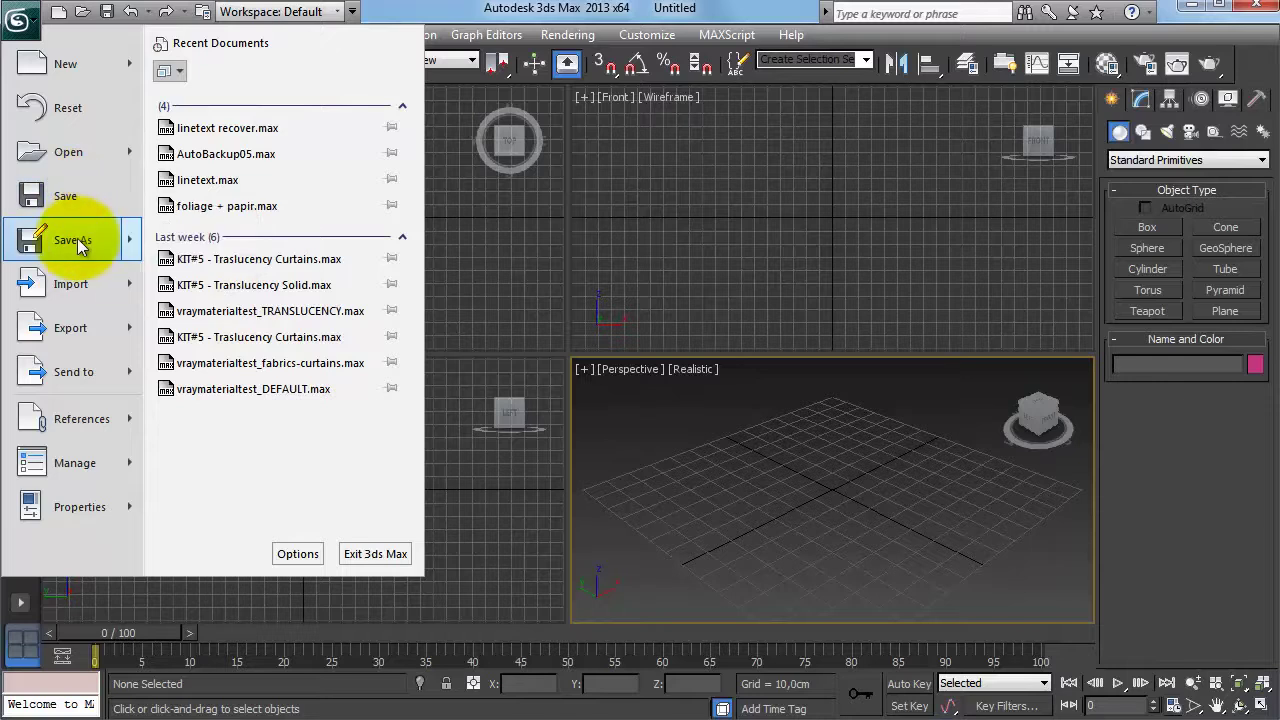
pyautogui.moveTo(79, 240)
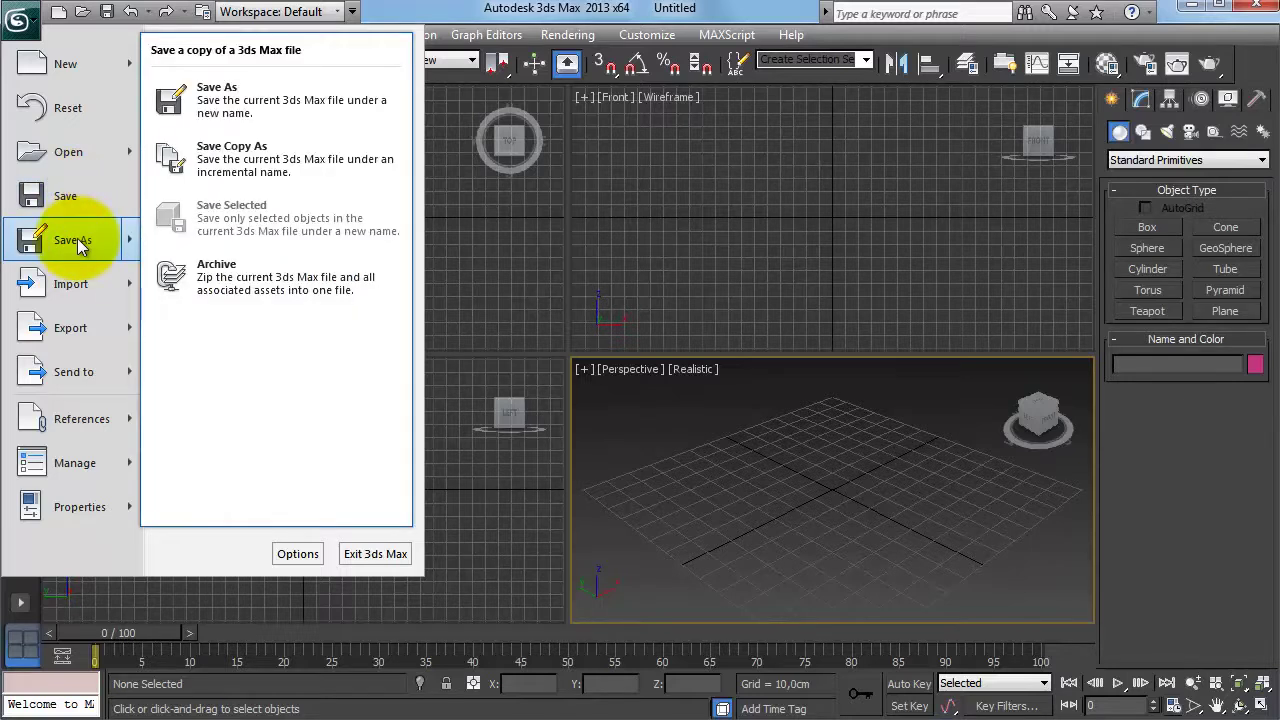
pyautogui.moveTo(92, 288)
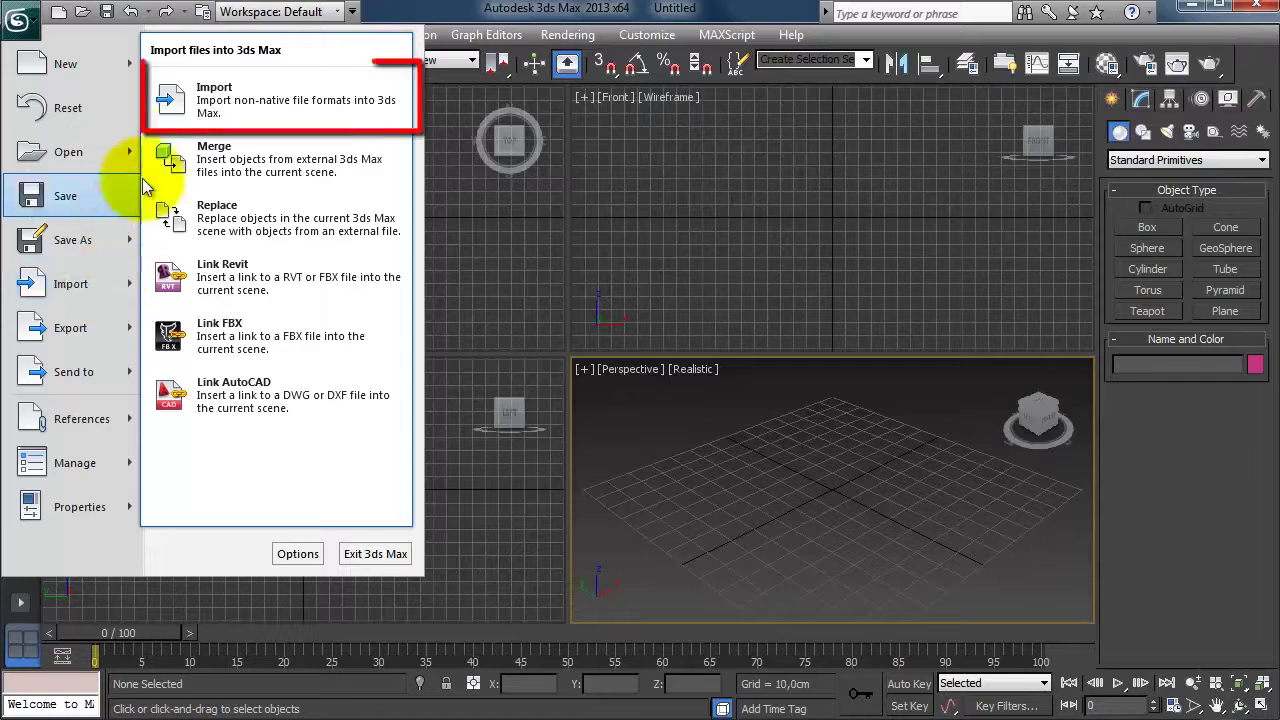
pyautogui.click(228, 118)
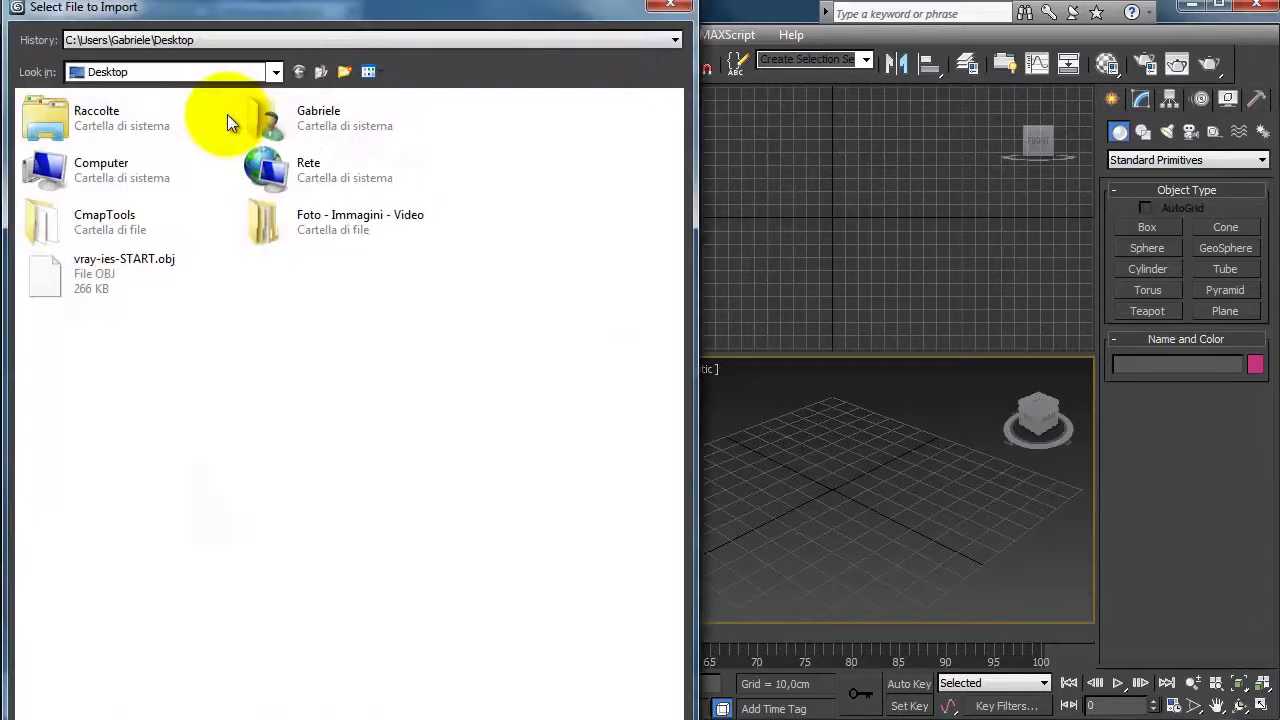
pyautogui.moveTo(205, 11); pyautogui.dragTo(231, 47)
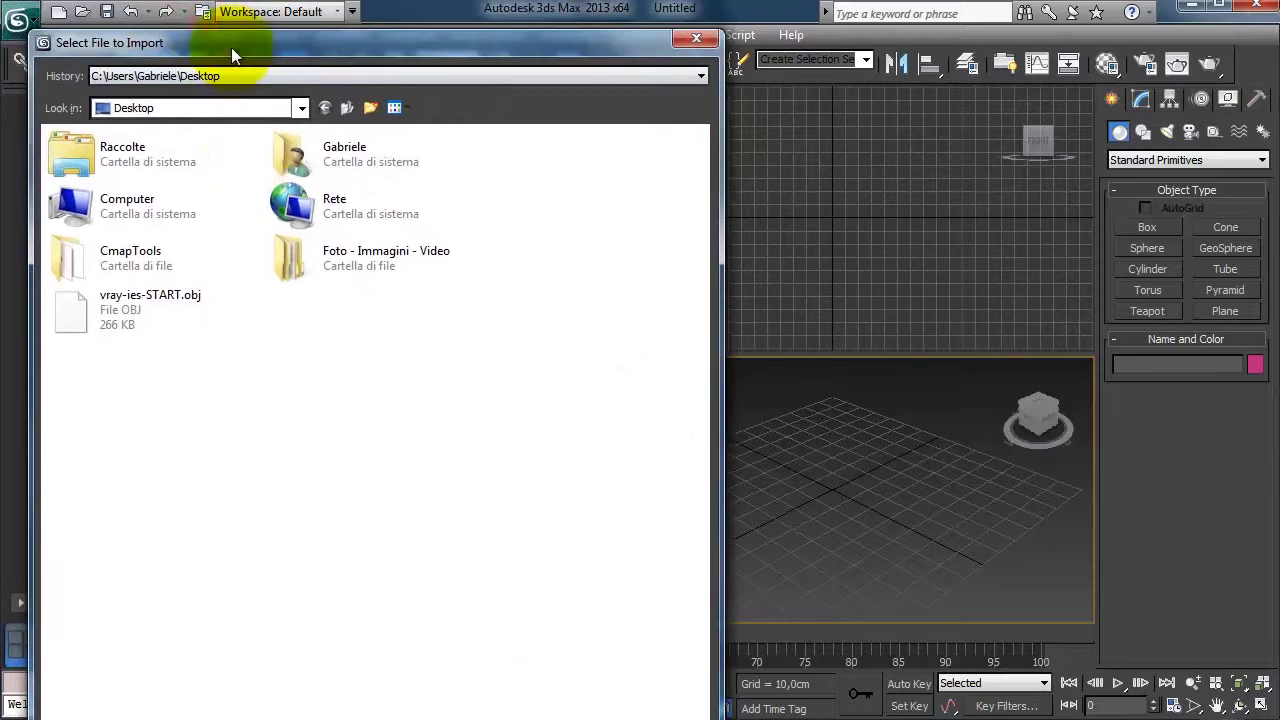
pyautogui.doubleClick(142, 306)
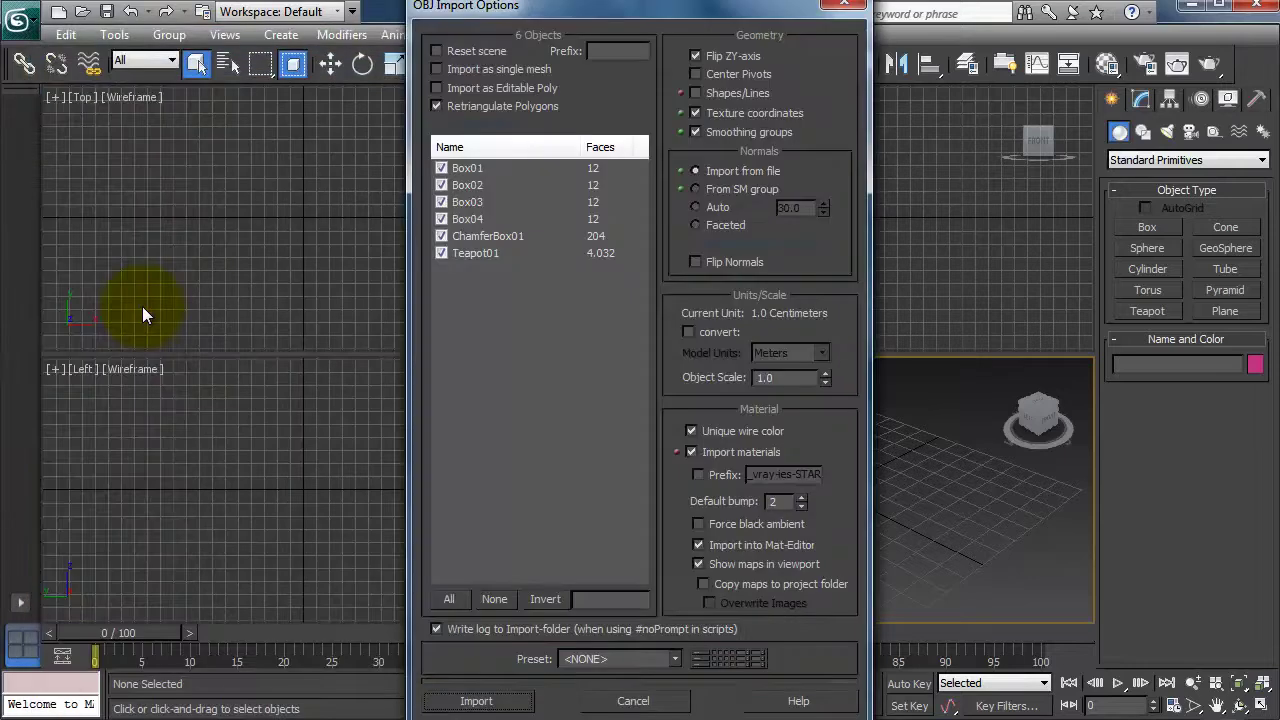
# Step: Exclude Box01 to Box04, ChamferBox01 and Teapot01 from the objects to import
pyautogui.moveTo(494, 6); pyautogui.dragTo(426, 28)
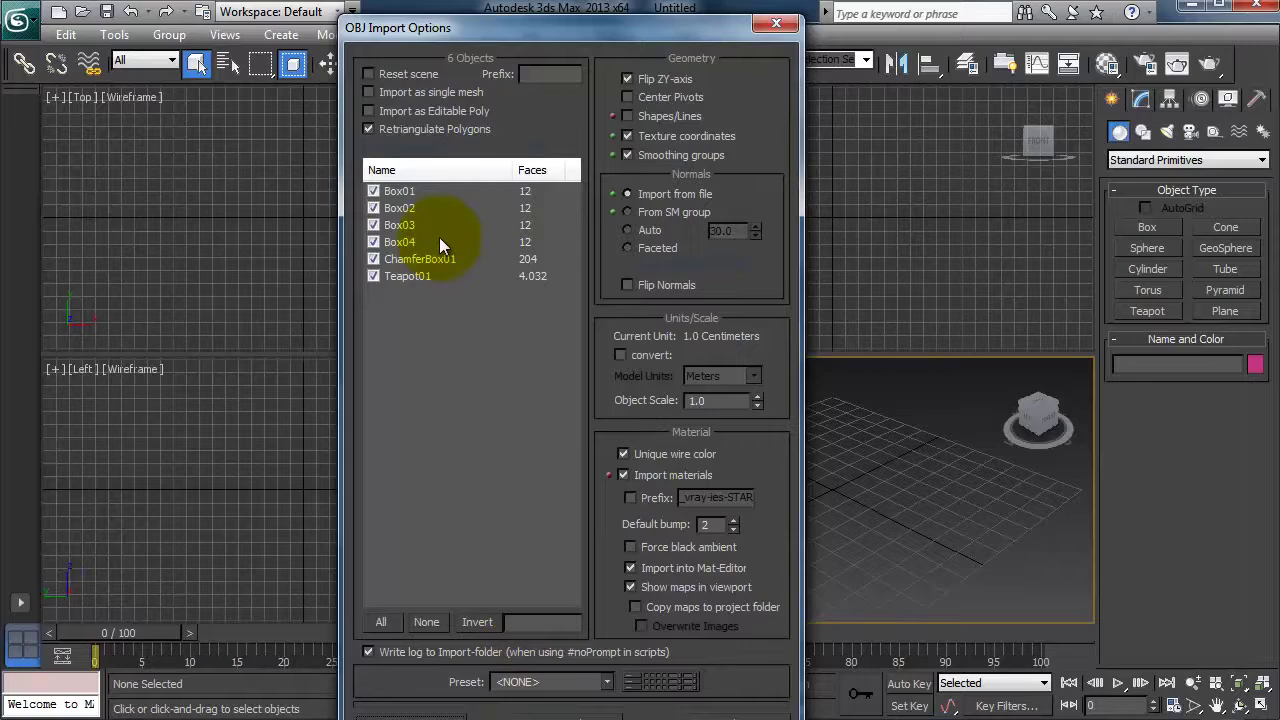
pyautogui.click(373, 191)
pyautogui.click(373, 208)
pyautogui.click(373, 225)
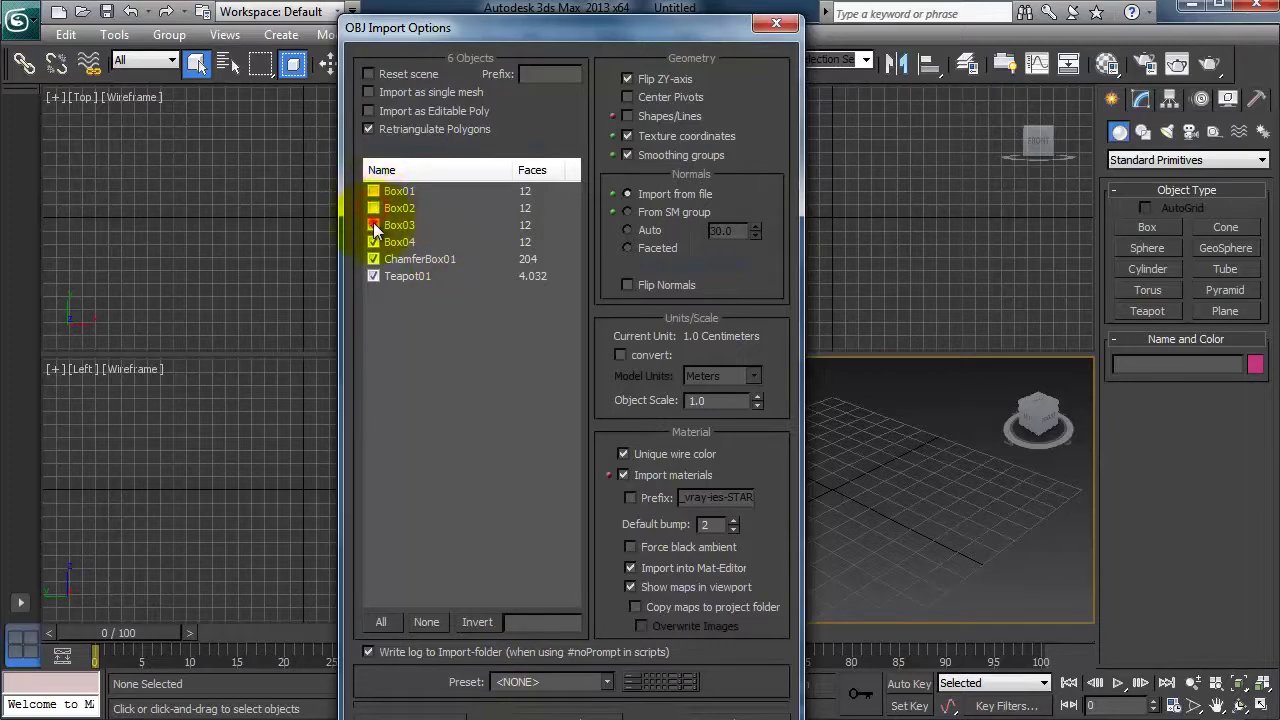
pyautogui.click(373, 259)
pyautogui.click(374, 275)
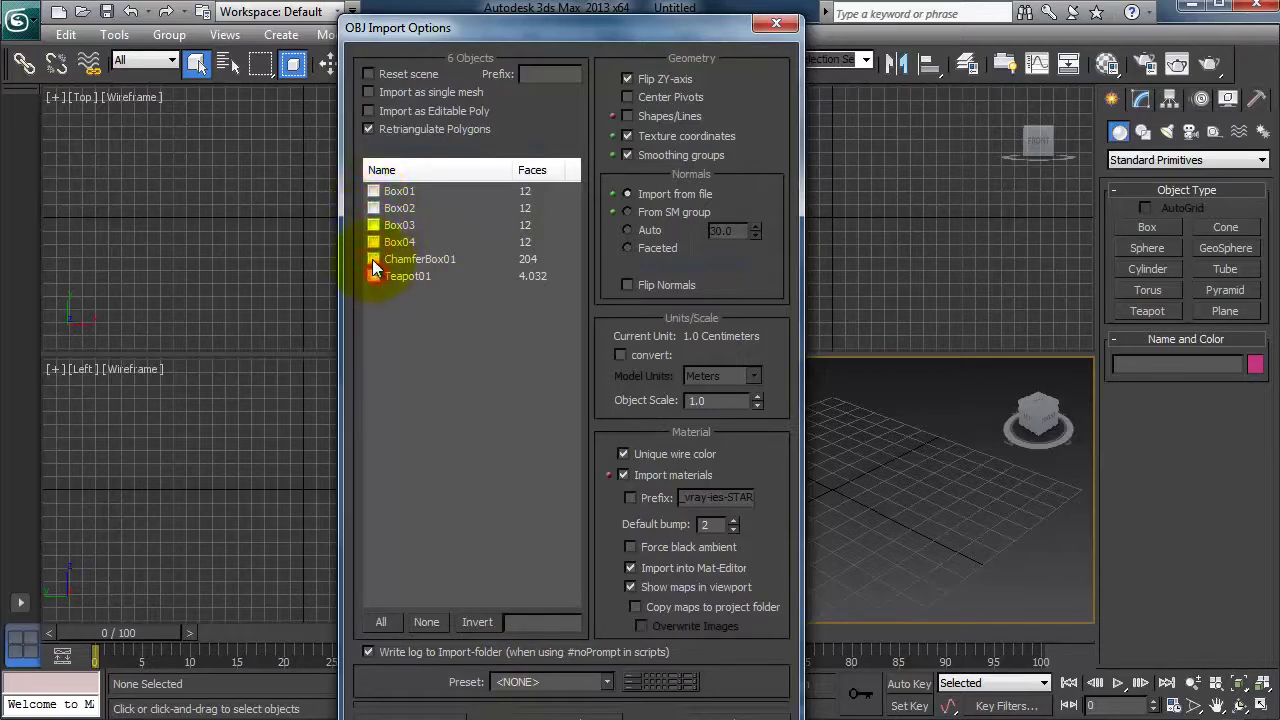
# Step: Include all the listed boxes, the ChamferBox01 and the Teapot01 in the import again
pyautogui.click(373, 225)
pyautogui.click(373, 208)
pyautogui.click(373, 191)
pyautogui.click(374, 276)
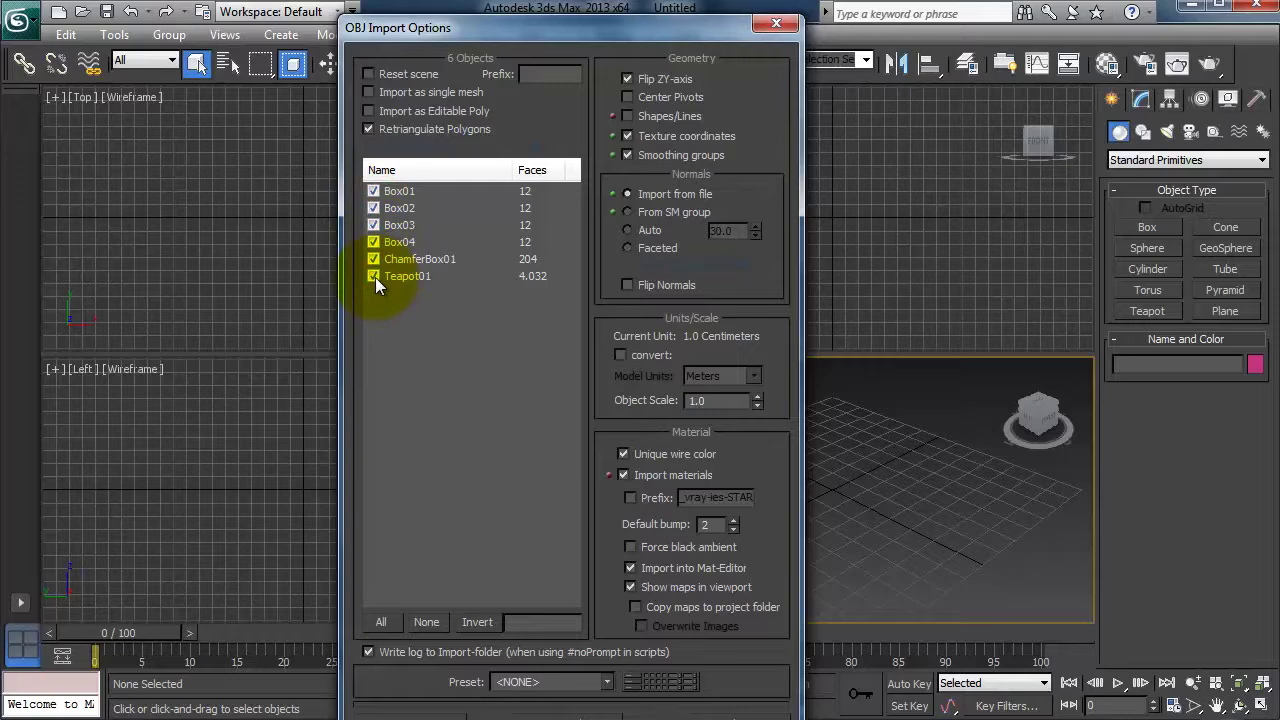
# Step: Import all six OBJ objects with the current import options, and clear the selection in the perspective view
pyautogui.moveTo(427, 34); pyautogui.dragTo(419, 32)
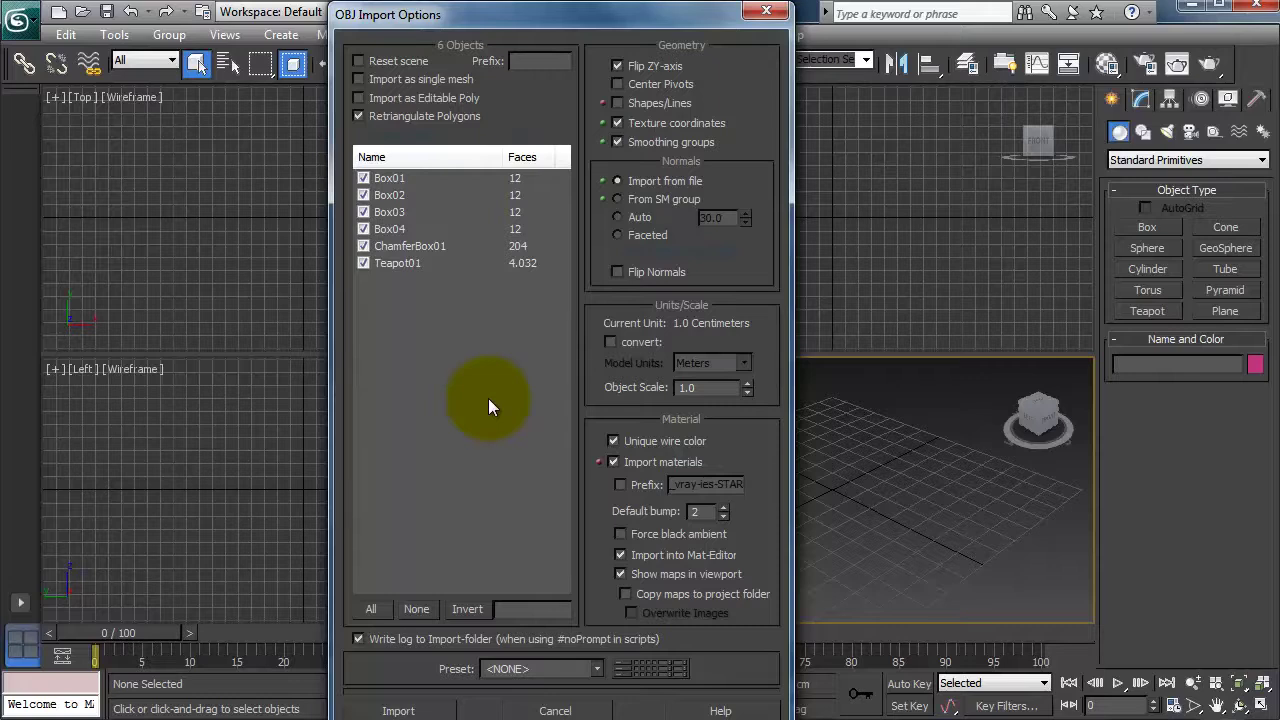
pyautogui.moveTo(436, 33); pyautogui.dragTo(435, 24)
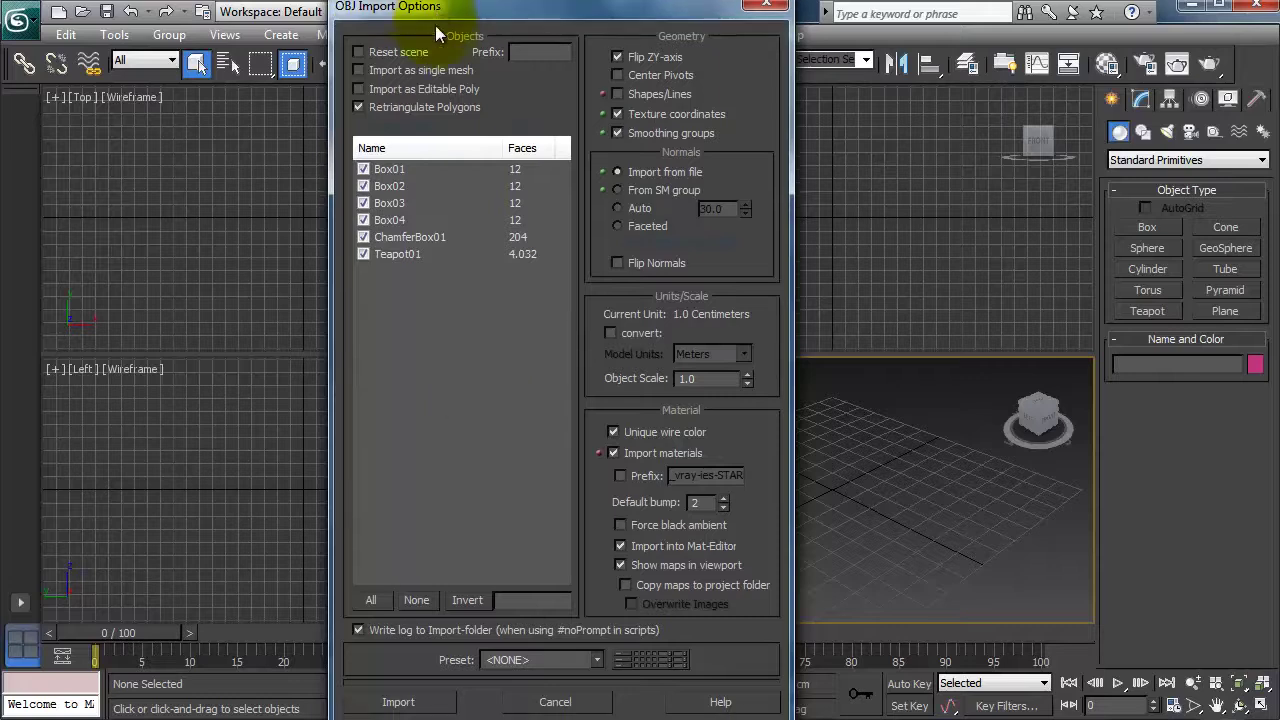
pyautogui.click(416, 702)
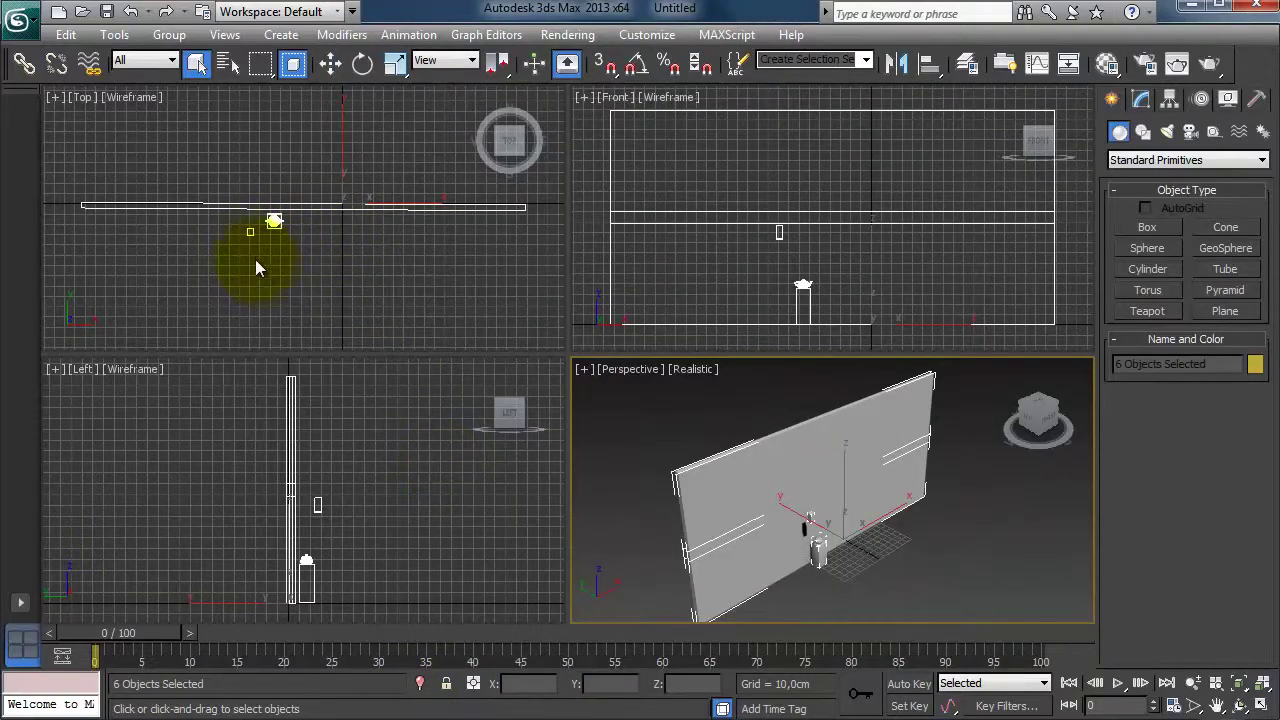
pyautogui.click(912, 537)
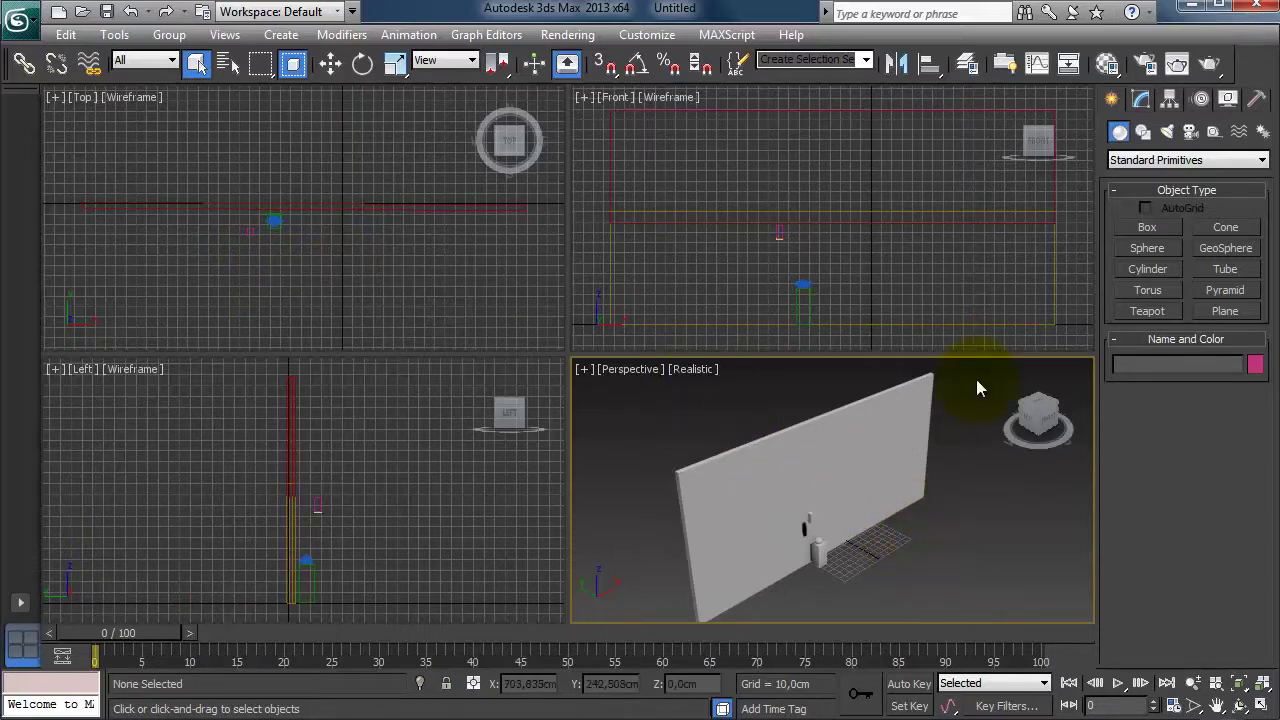
# Step: Reset the scene without saving the changes
pyautogui.click(20, 18)
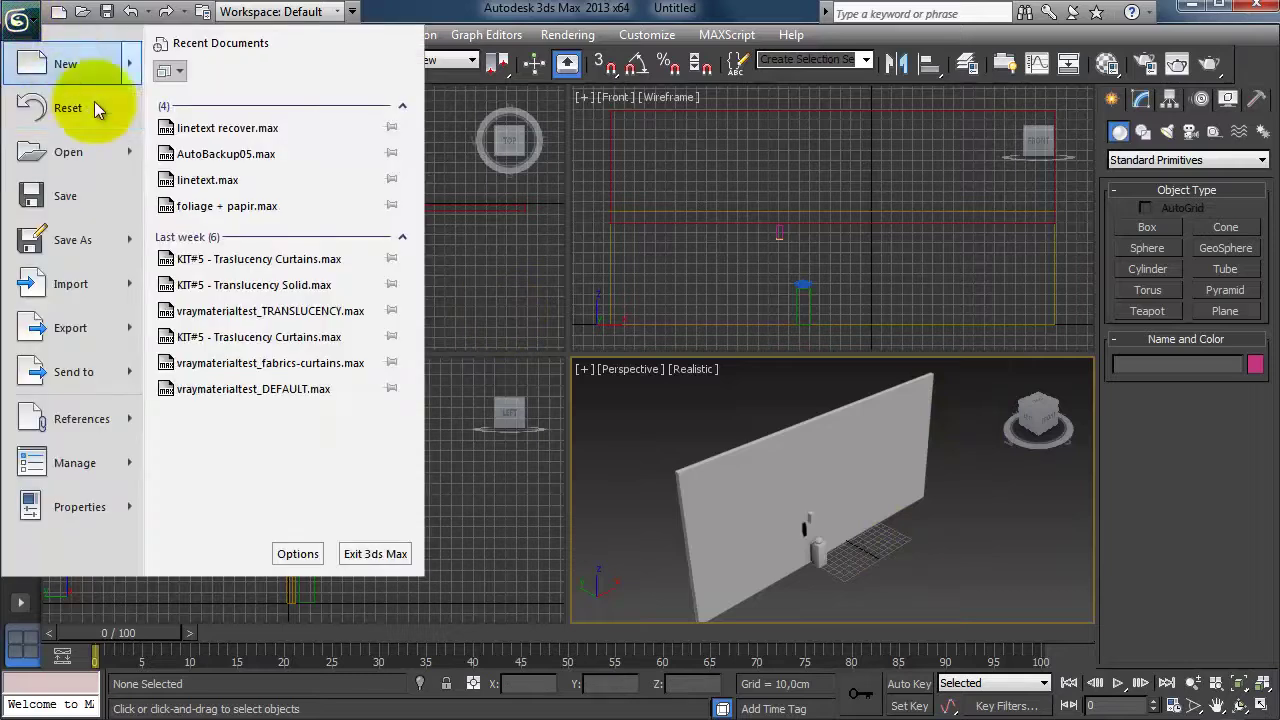
pyautogui.click(95, 103)
pyautogui.click(312, 459)
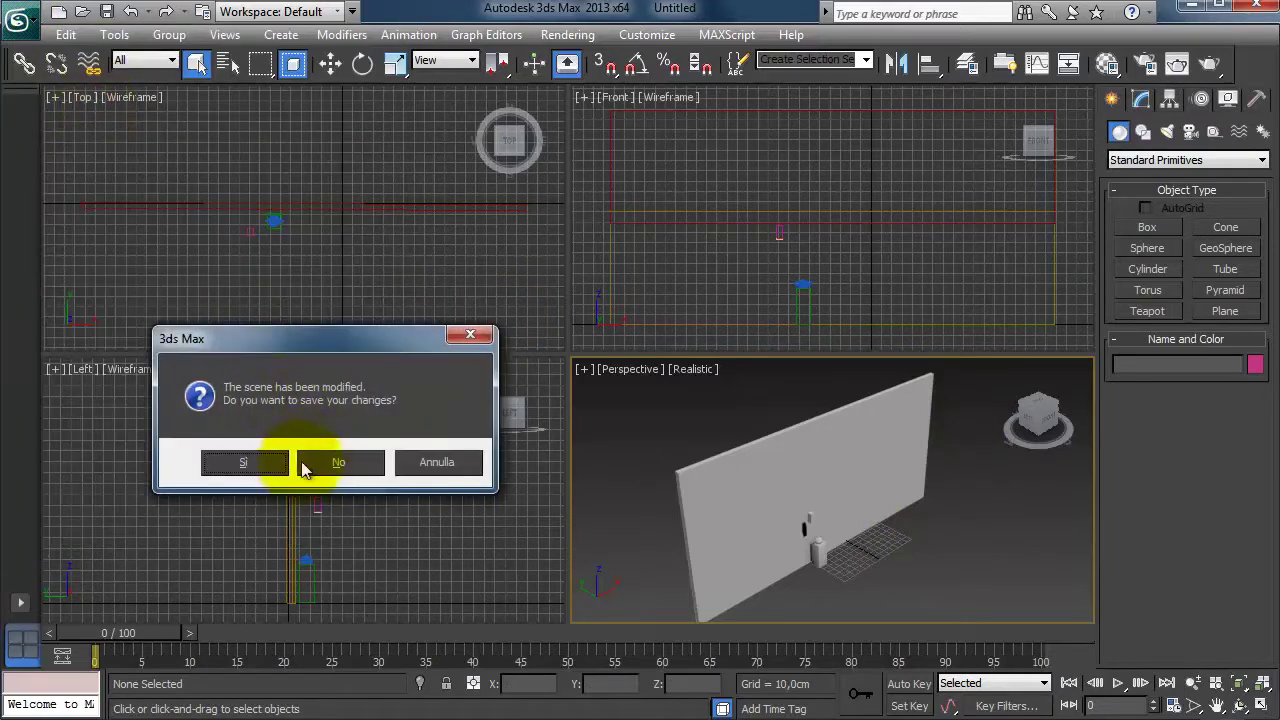
pyautogui.click(583, 400)
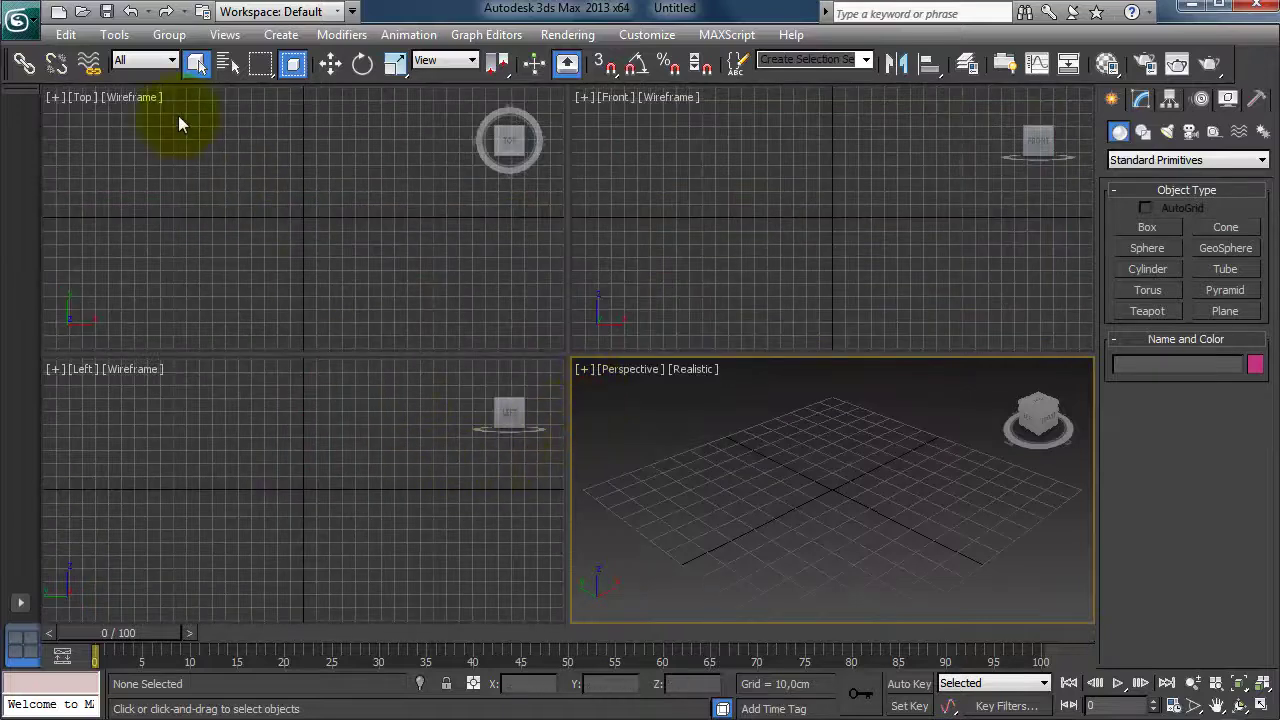
# Step: Start merging the scene file LES 08 - Basic materials - START.max from the Desktop into the empty scene
pyautogui.click(20, 18)
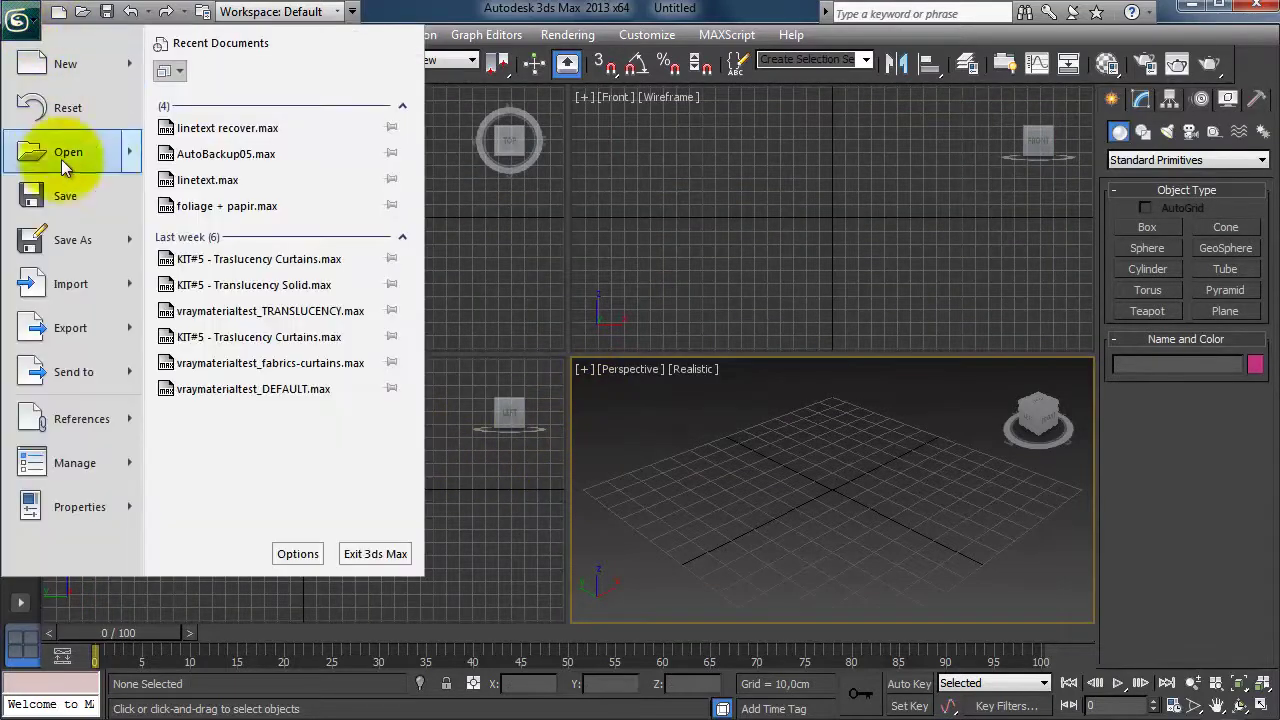
pyautogui.moveTo(107, 285)
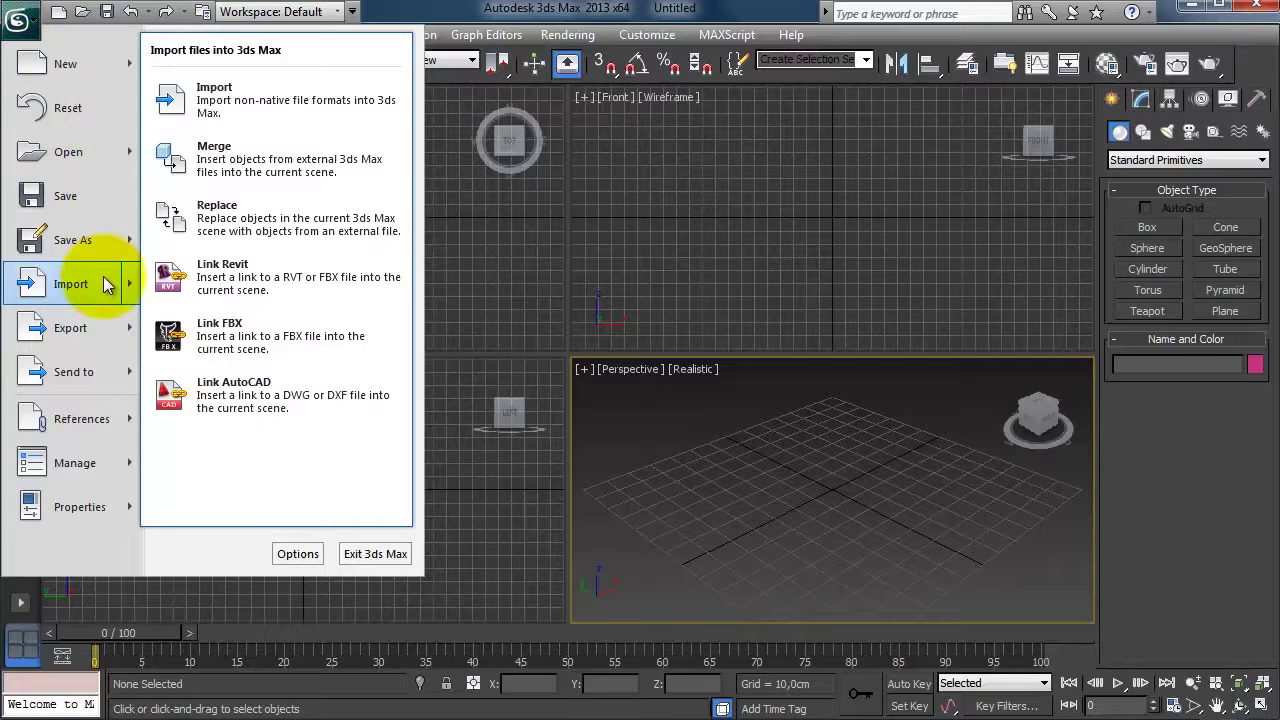
pyautogui.click(212, 166)
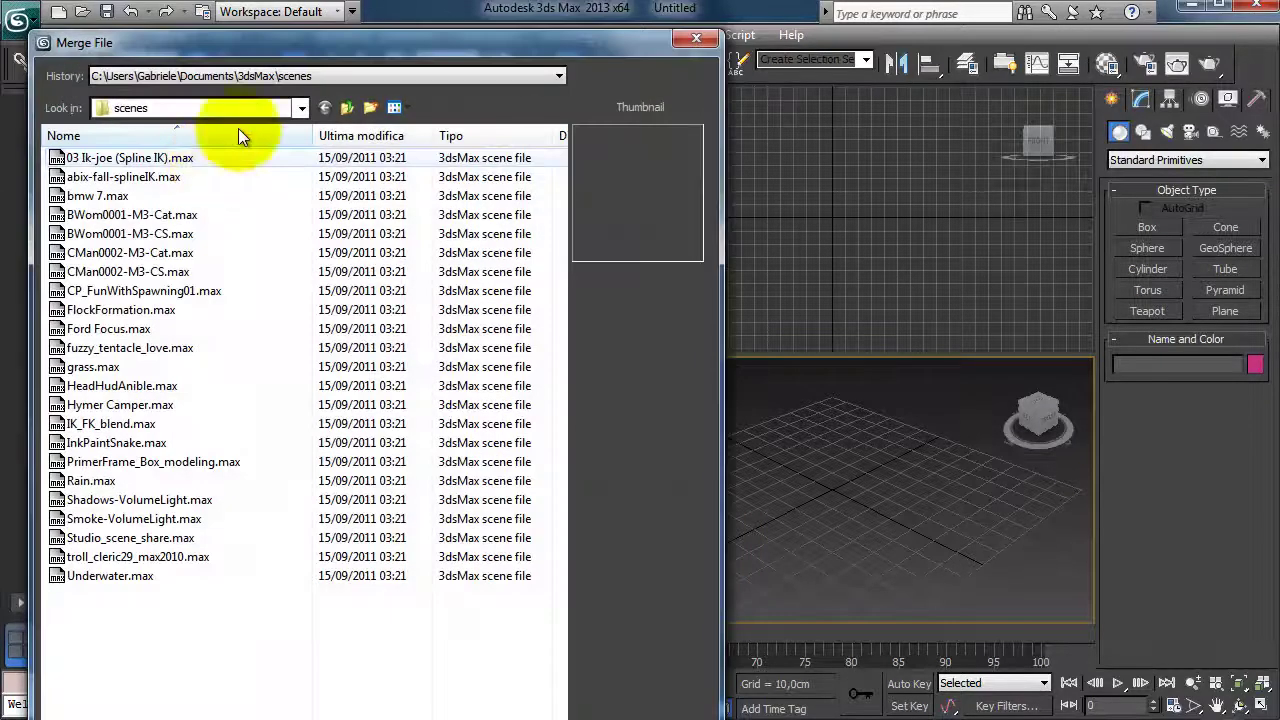
pyautogui.moveTo(254, 51); pyautogui.dragTo(315, 44)
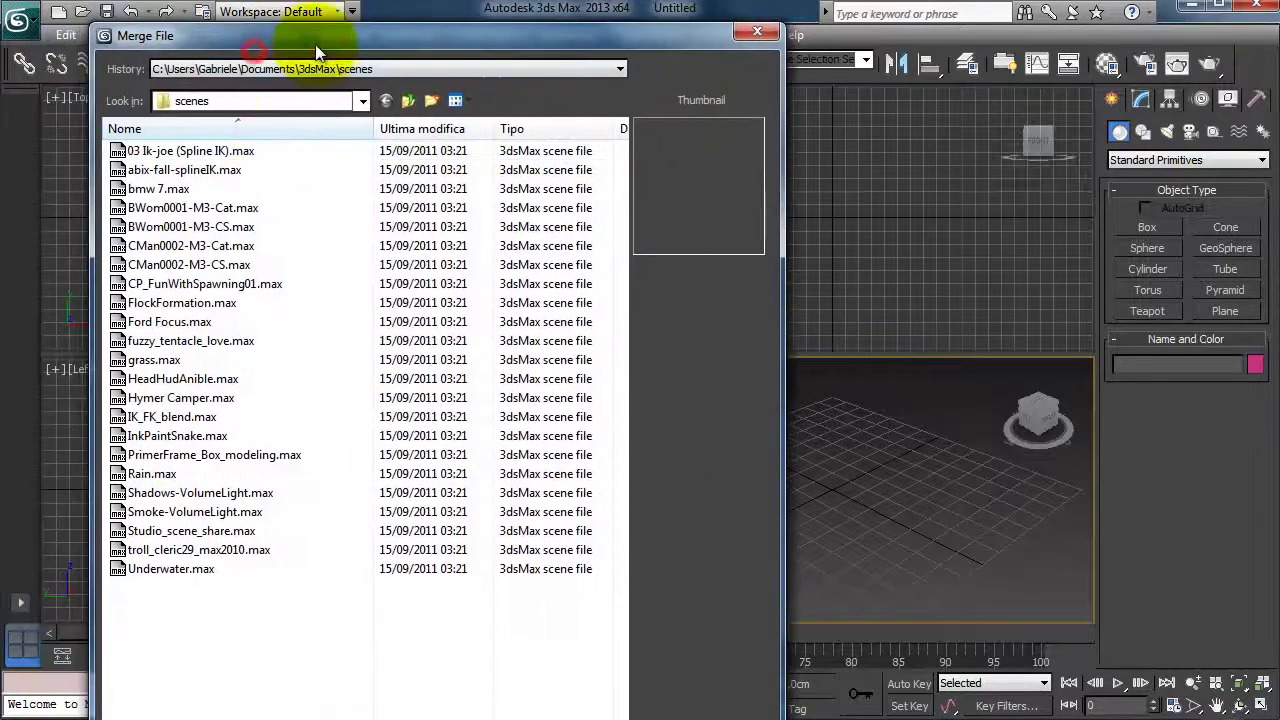
pyautogui.click(296, 101)
pyautogui.click(253, 121)
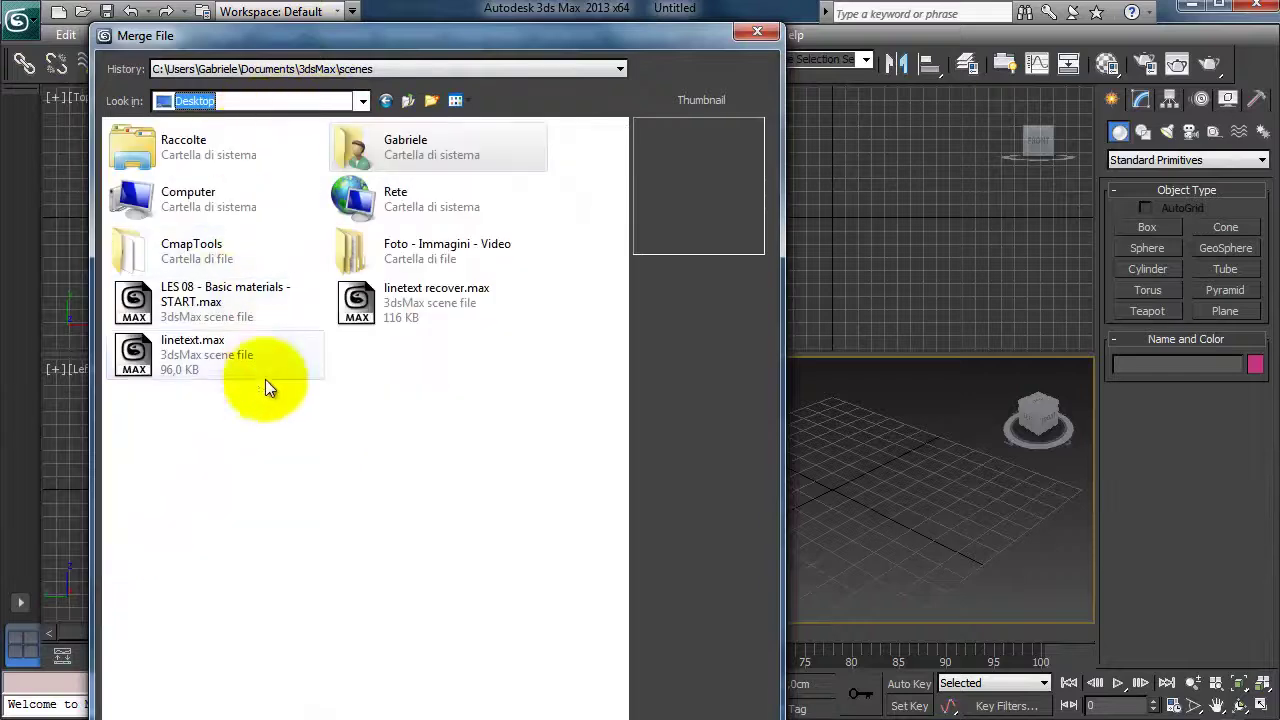
pyautogui.click(214, 297)
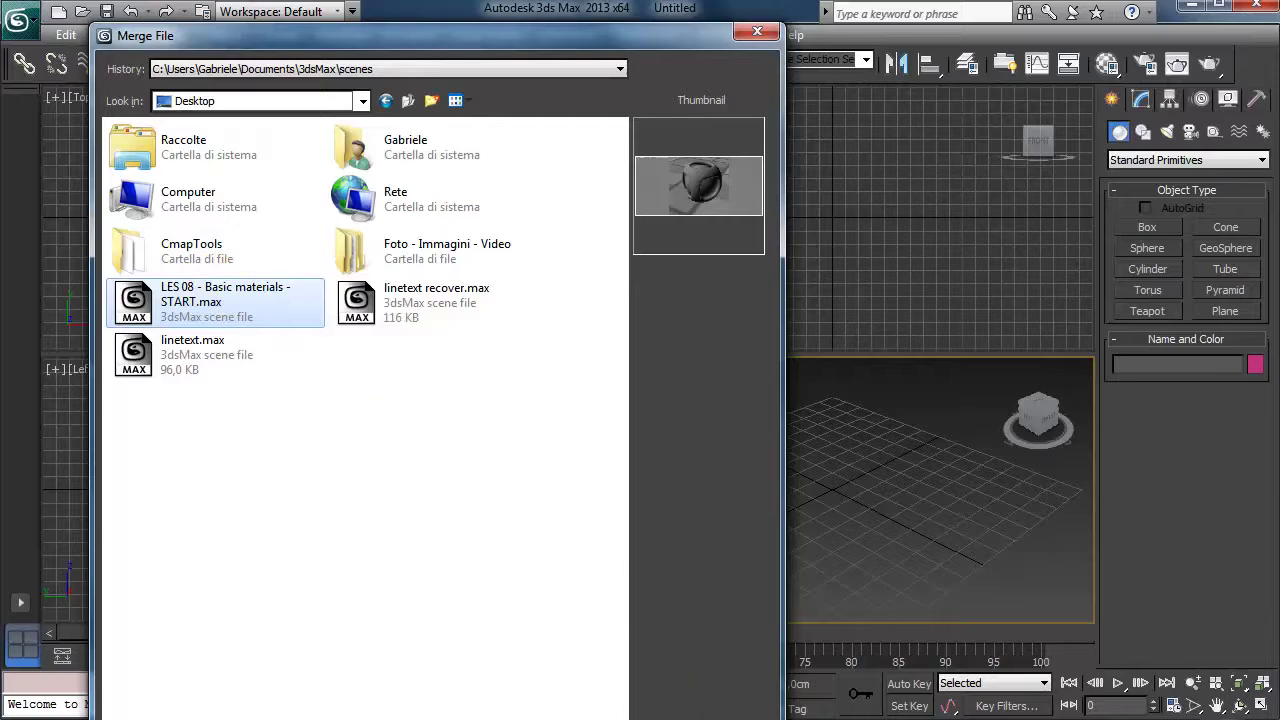
pyautogui.press('Return')
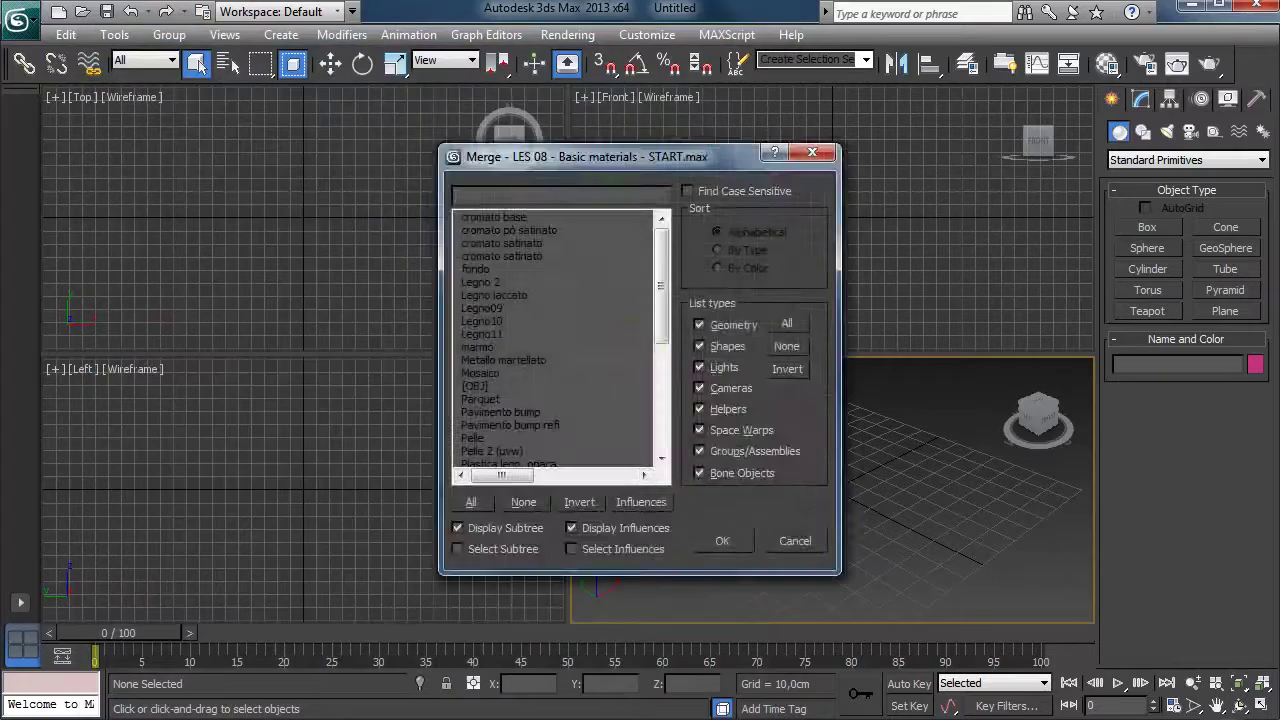
# Step: Examine the objects and list types available for merging, highlighting individual entries such as Legno laccato, fondo and cromato satinato
pyautogui.moveTo(660, 249)
pyautogui.mouseDown()
pyautogui.moveTo(670, 345)
pyautogui.moveTo(660, 257)
pyautogui.mouseUp()
pyautogui.scroll(2, 663, 366)
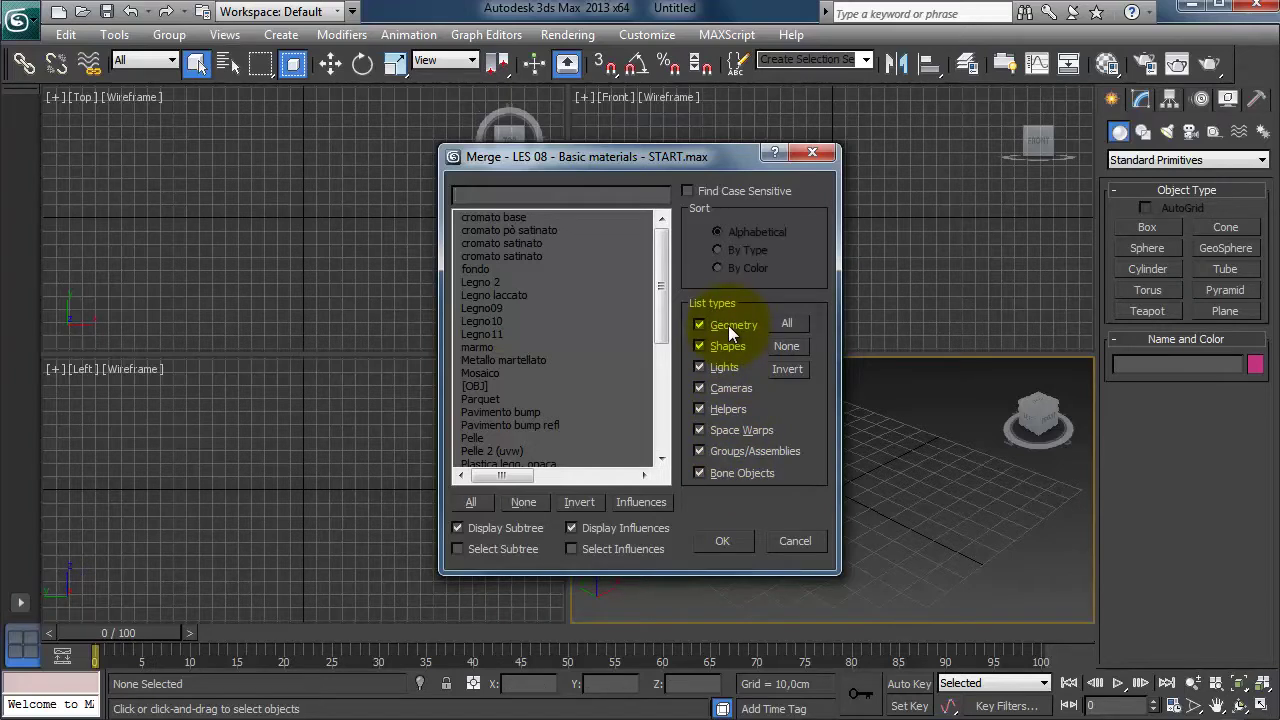
pyautogui.click(513, 296)
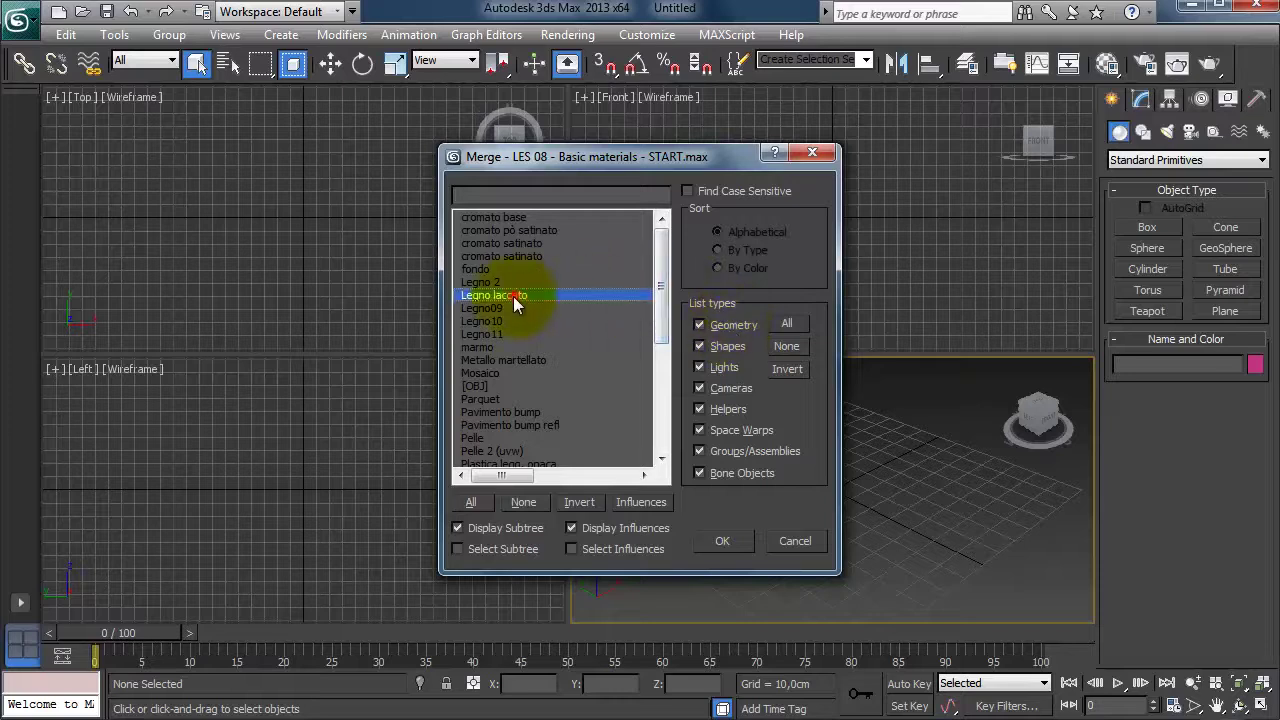
pyautogui.click(505, 282)
pyautogui.click(502, 266)
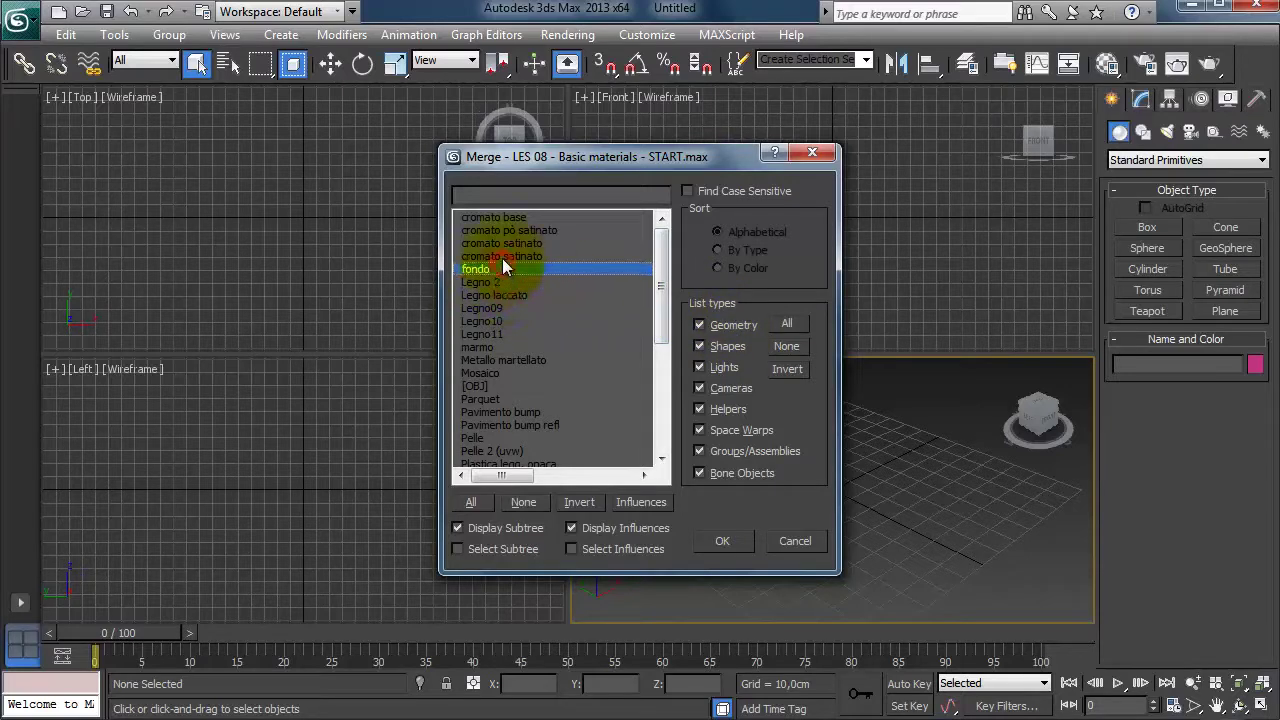
pyautogui.click(505, 256)
pyautogui.click(515, 243)
pyautogui.click(519, 230)
pyautogui.click(508, 217)
pyautogui.click(506, 231)
pyautogui.click(510, 244)
pyautogui.click(511, 256)
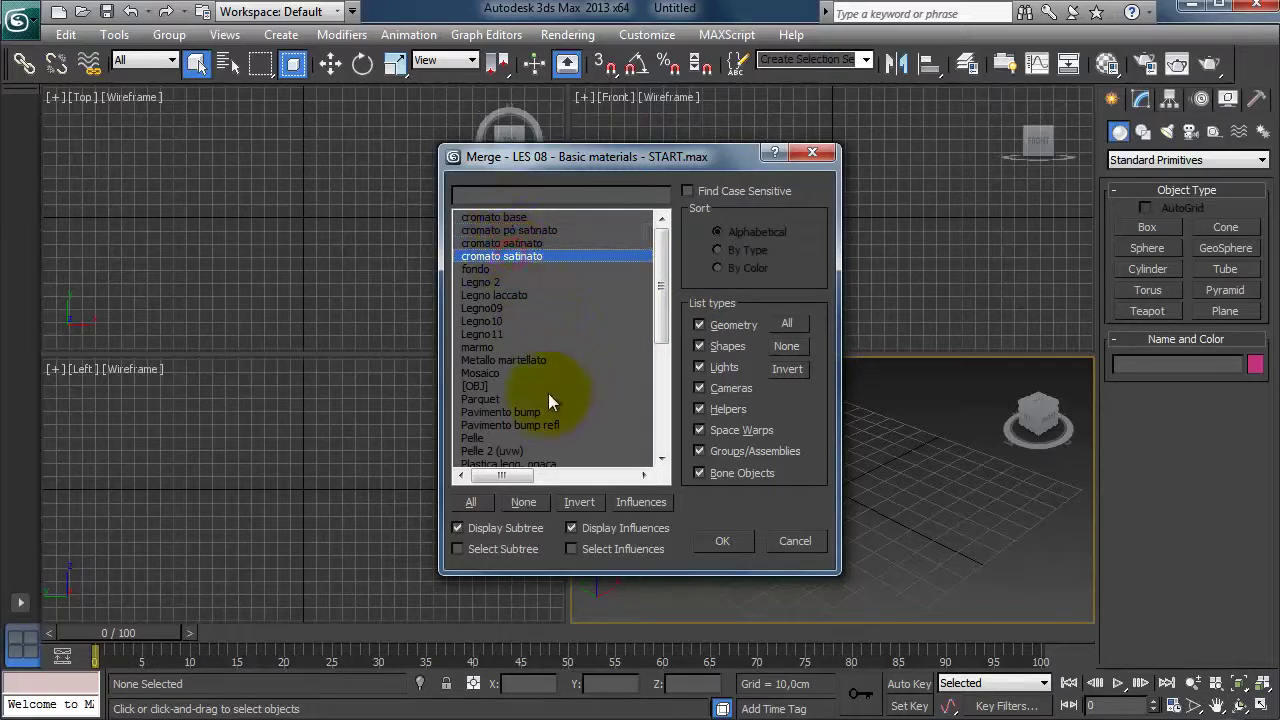
# Step: Merge all the listed objects from the file into the scene
pyautogui.click(473, 503)
pyautogui.moveTo(662, 368); pyautogui.dragTo(664, 240)
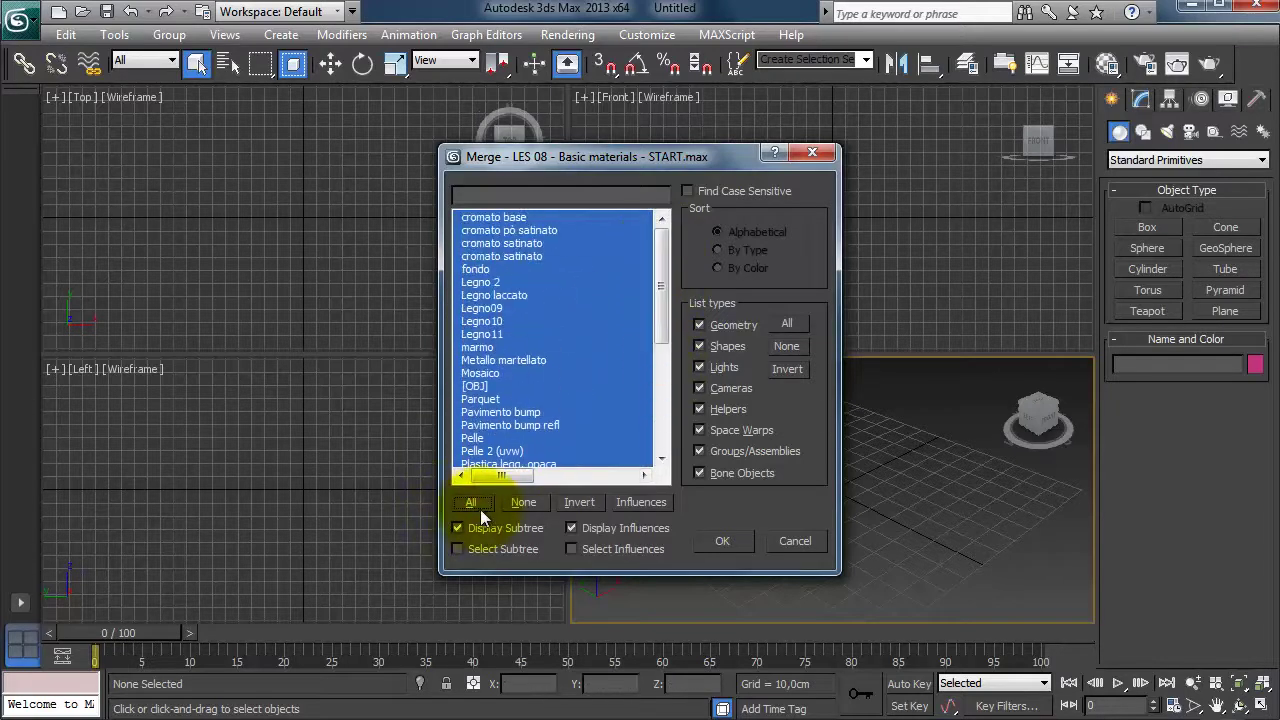
pyautogui.click(723, 541)
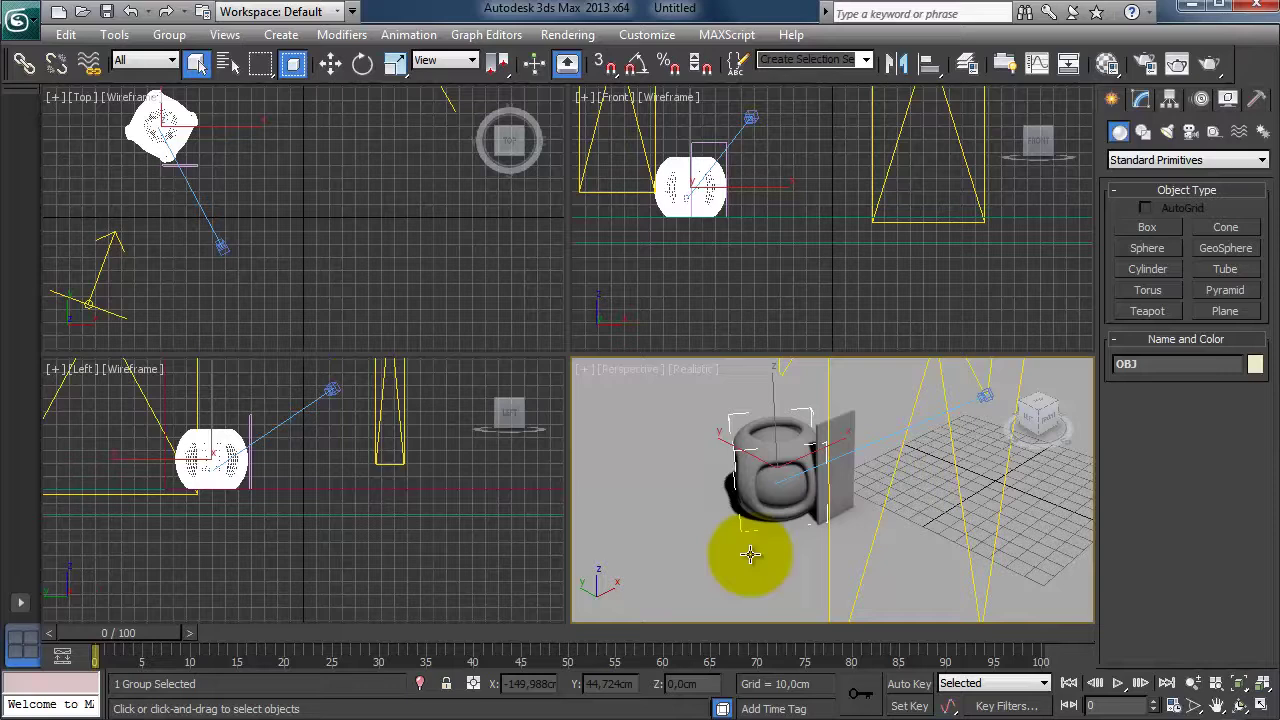
# Step: Inspect the merged objects in the perspective view and select the fondo object
pyautogui.click(698, 546)
pyautogui.keyDown('alt'); pyautogui.moveTo(768, 555); pyautogui.dragTo(803, 520, button='middle'); pyautogui.keyUp('alt')
pyautogui.click(720, 580)
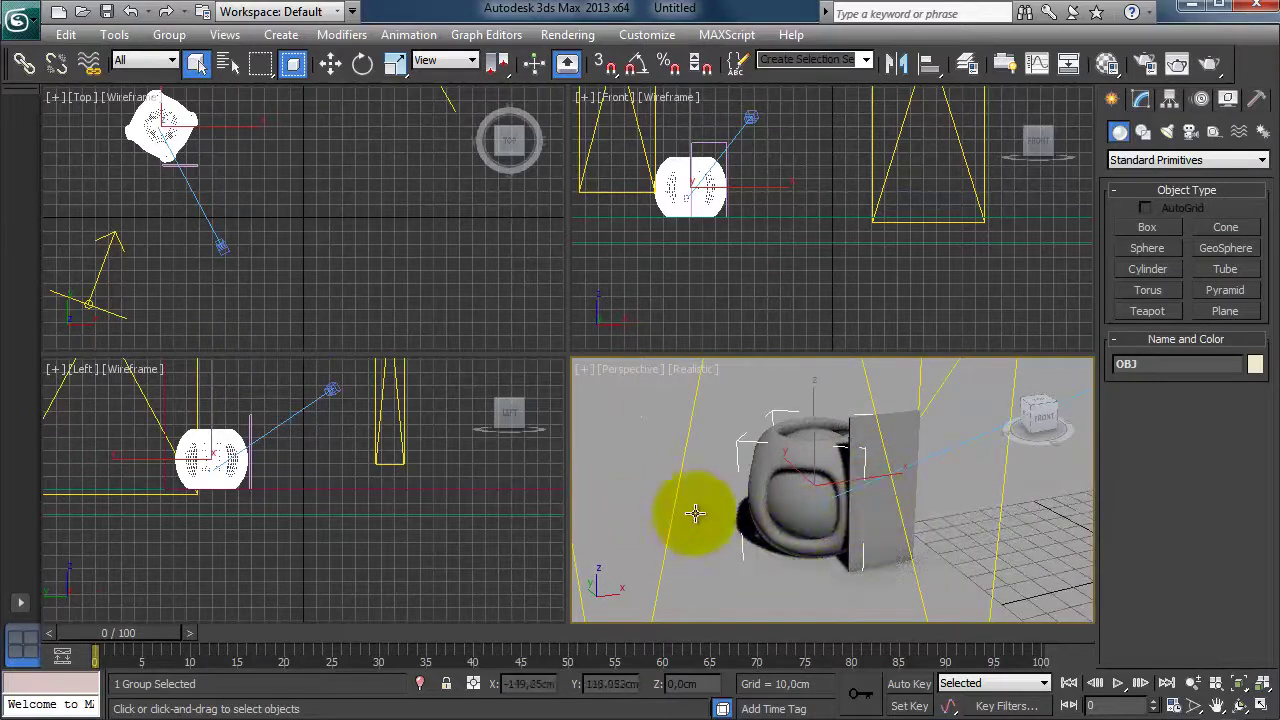
pyautogui.click(707, 515)
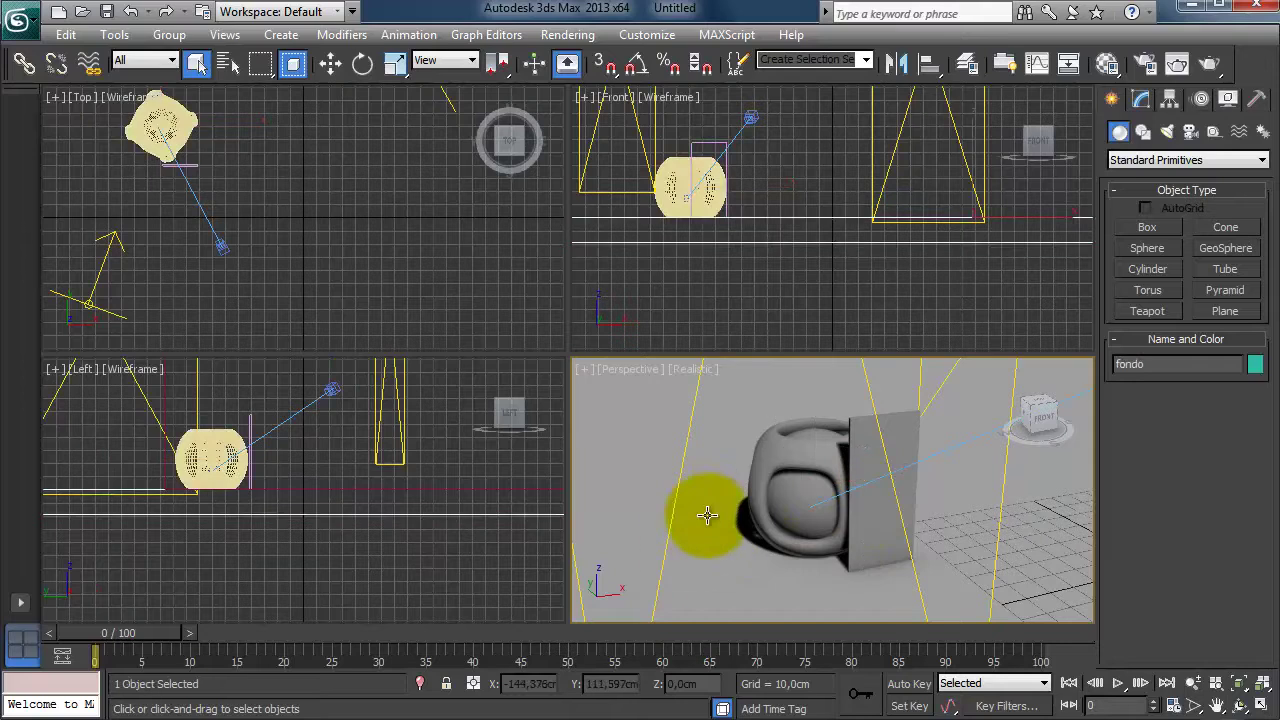